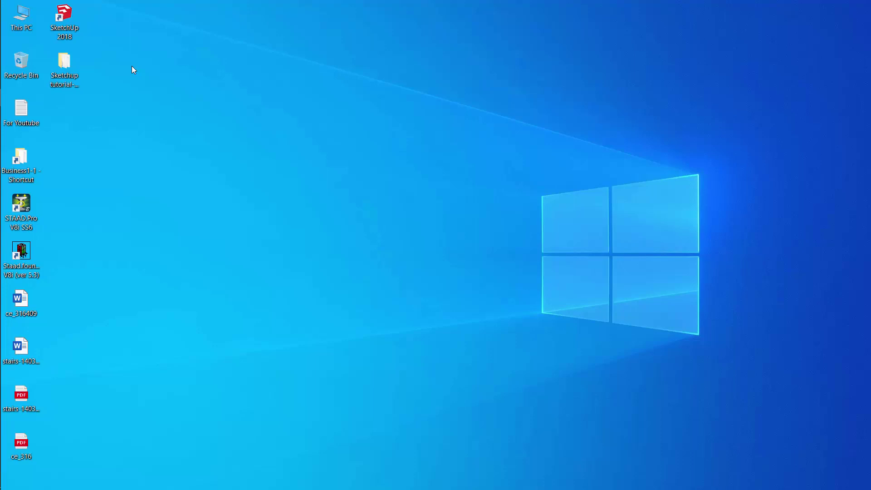
- Launch SketchUp 2018 and start a new model with the Simple Template – Feet and Inches
{"action": "double_click", "coordinate": [60, 18]}
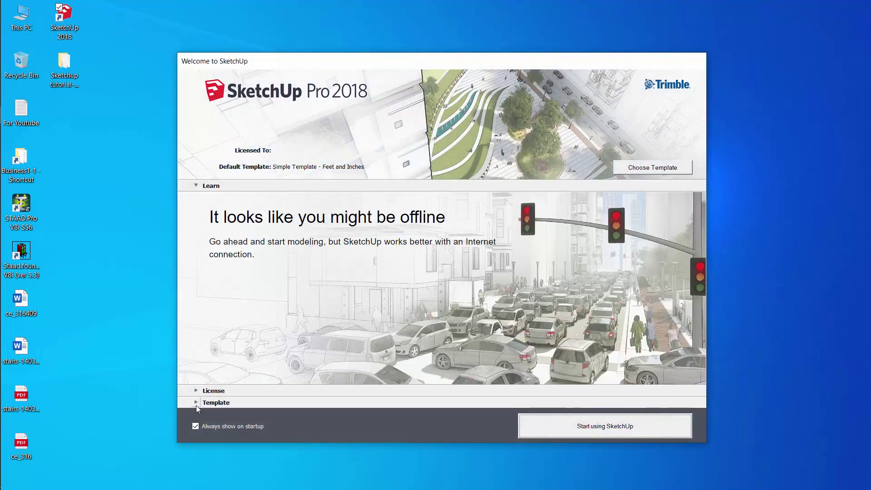
{"action": "left_click", "coordinate": [197, 404]}
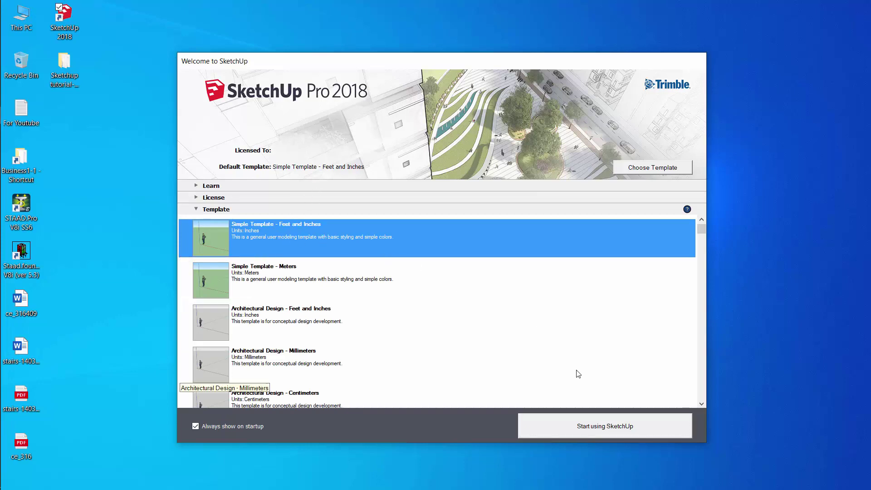
{"action": "left_click", "coordinate": [571, 430]}
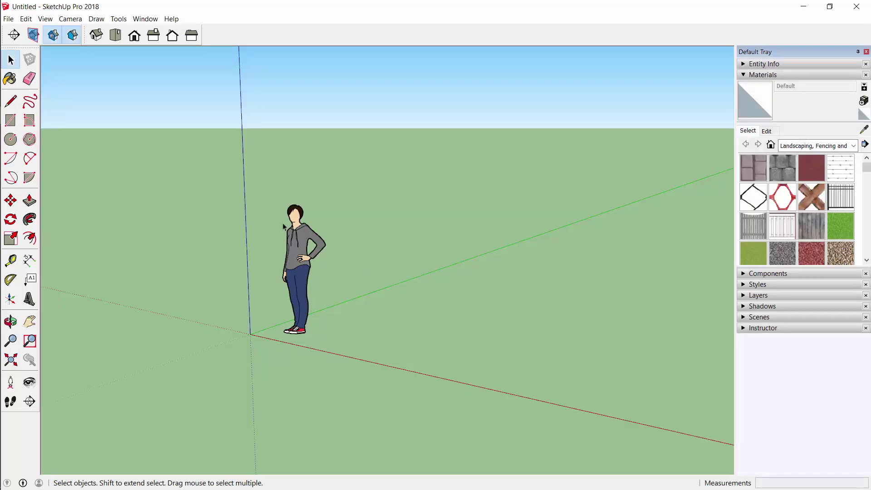
- Delete the default person figure, then browse the Tools menu, Paint Bucket and Eraser
{"action": "left_click", "coordinate": [304, 274]}
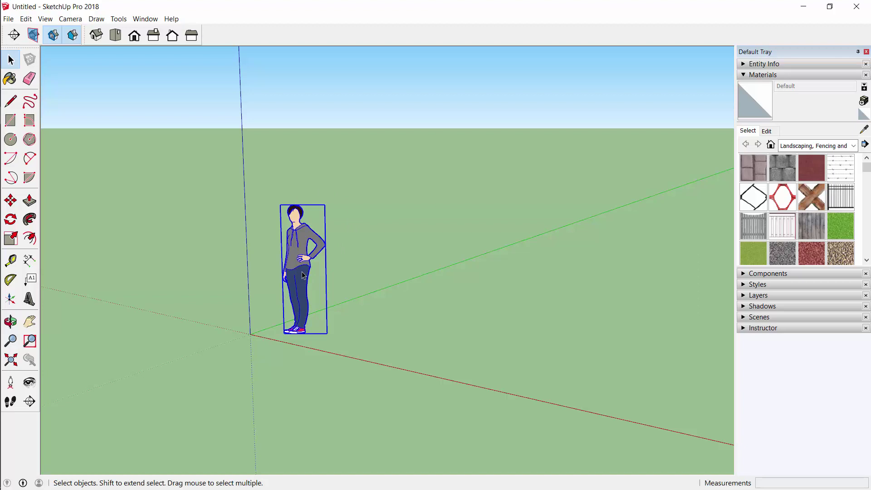
{"action": "key", "text": "Delete"}
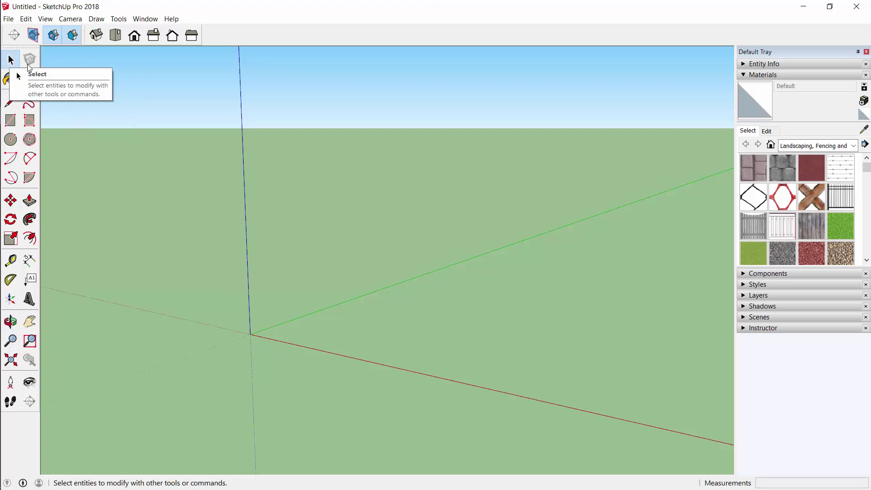
{"action": "left_click", "coordinate": [119, 19]}
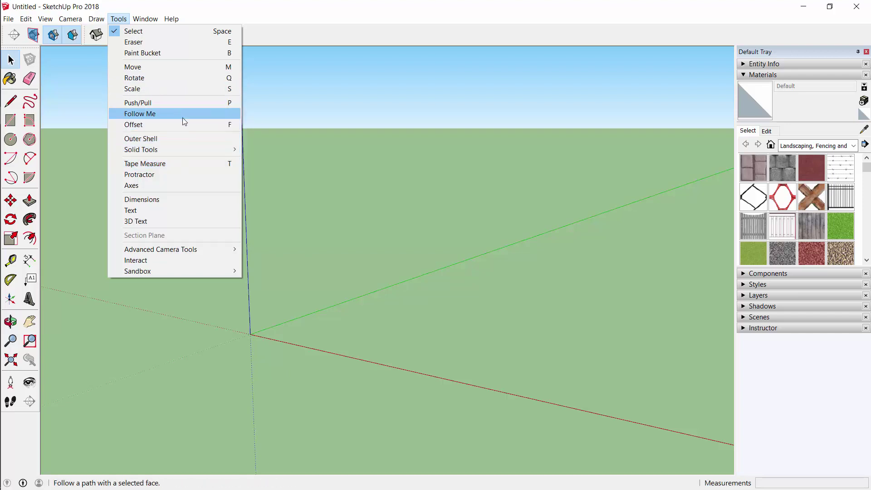
{"action": "left_click", "coordinate": [69, 101]}
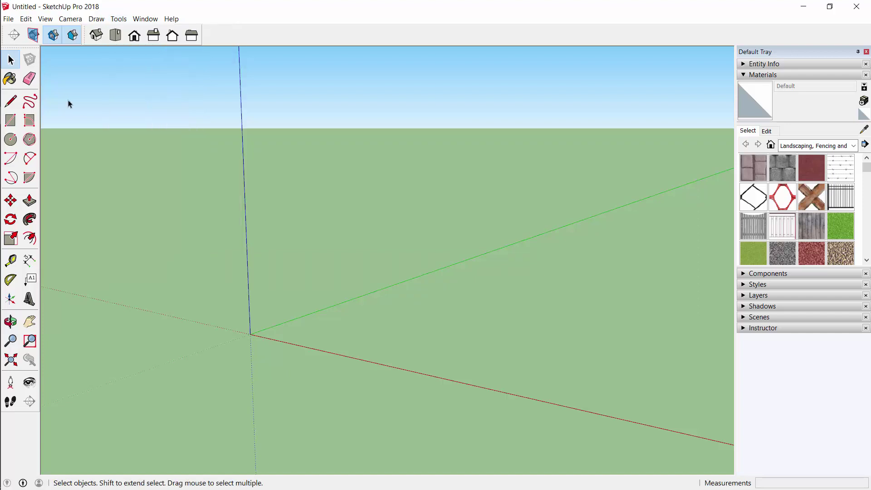
{"action": "left_click", "coordinate": [10, 79]}
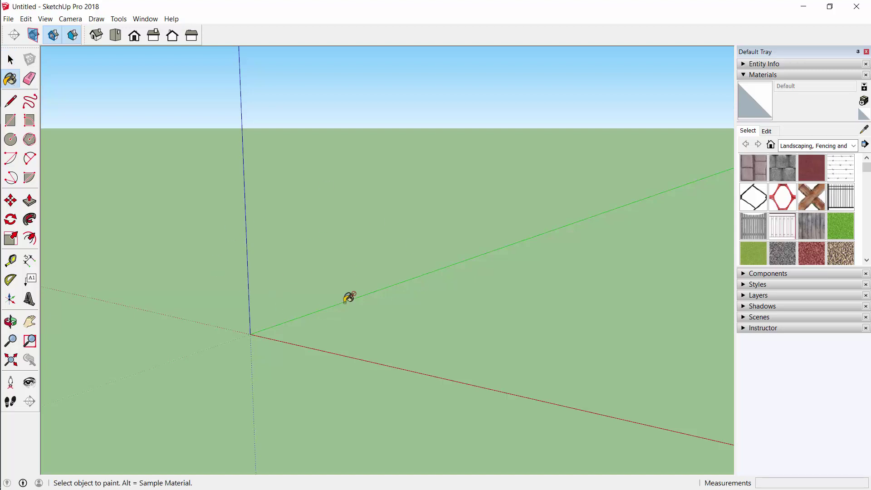
{"action": "left_click", "coordinate": [30, 79]}
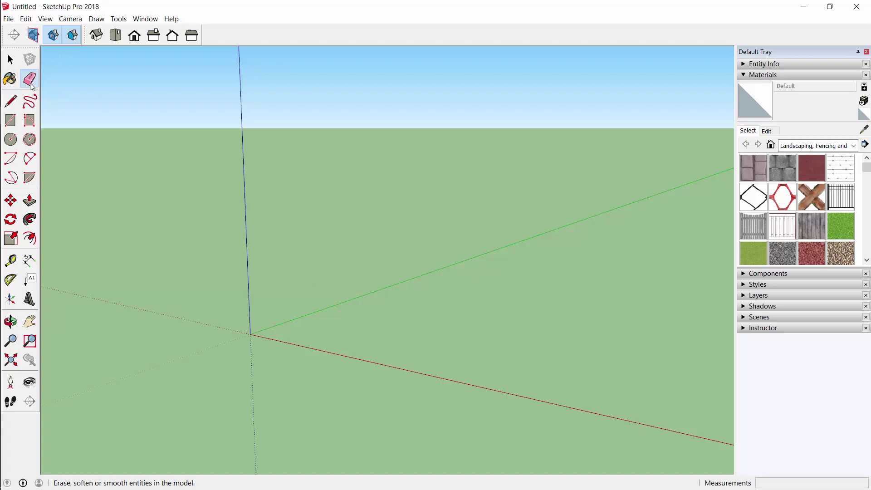
- Draw four 10' edges from the origin along the green and red axes, closing a face
{"action": "left_click", "coordinate": [18, 104]}
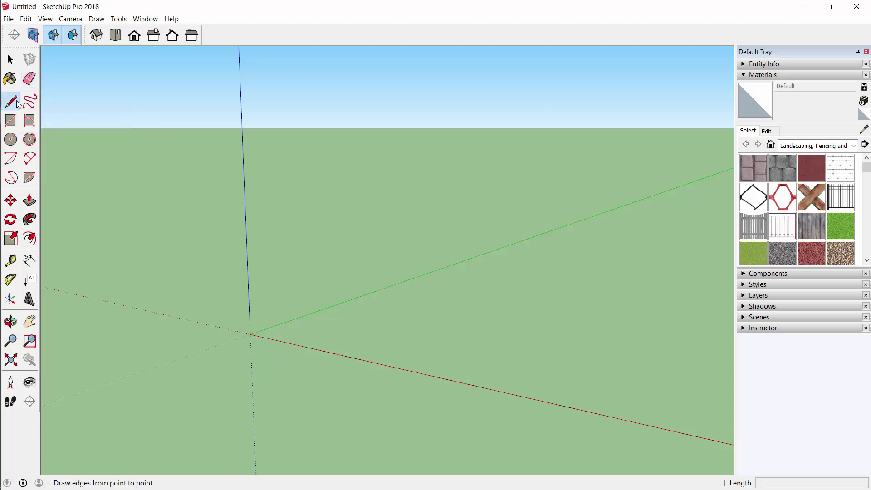
{"action": "left_click", "coordinate": [251, 334]}
{"action": "type", "text": "10'"}
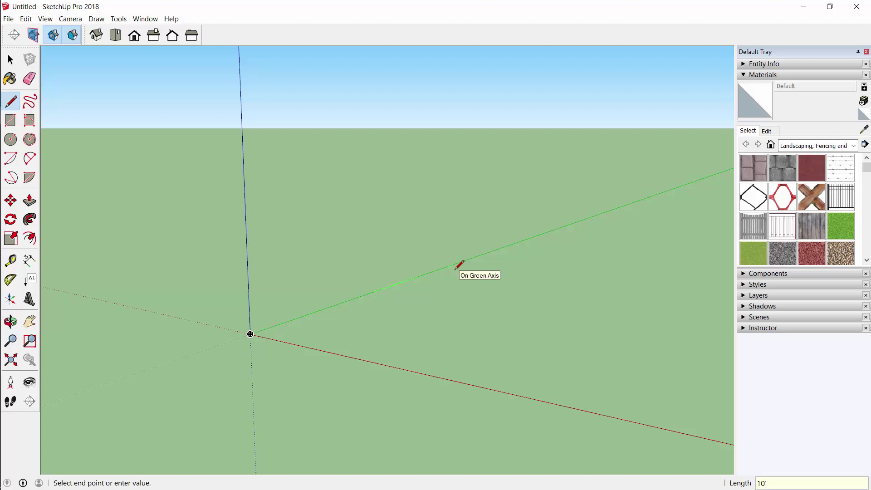
{"action": "key", "text": "Return"}
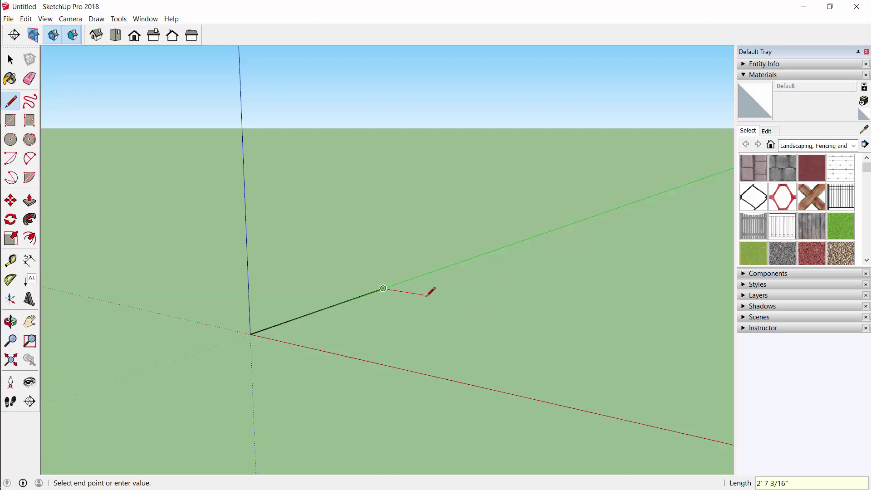
{"action": "key", "text": "Escape"}
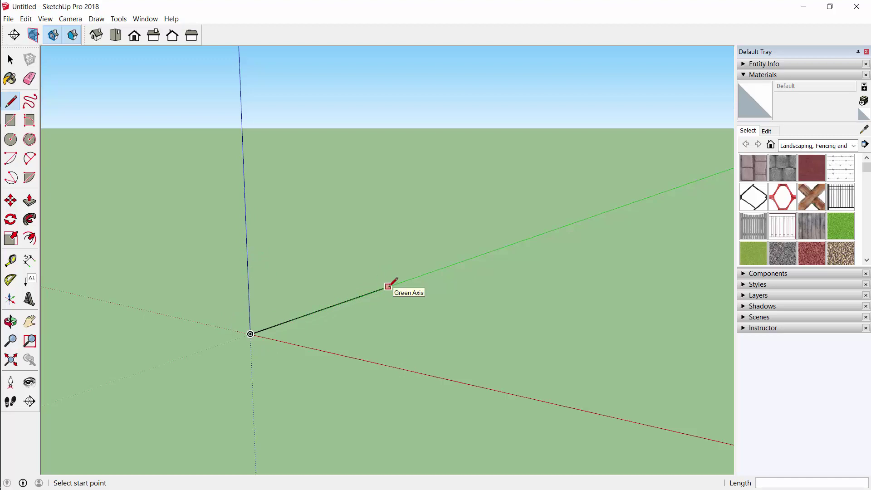
{"action": "left_click", "coordinate": [388, 286]}
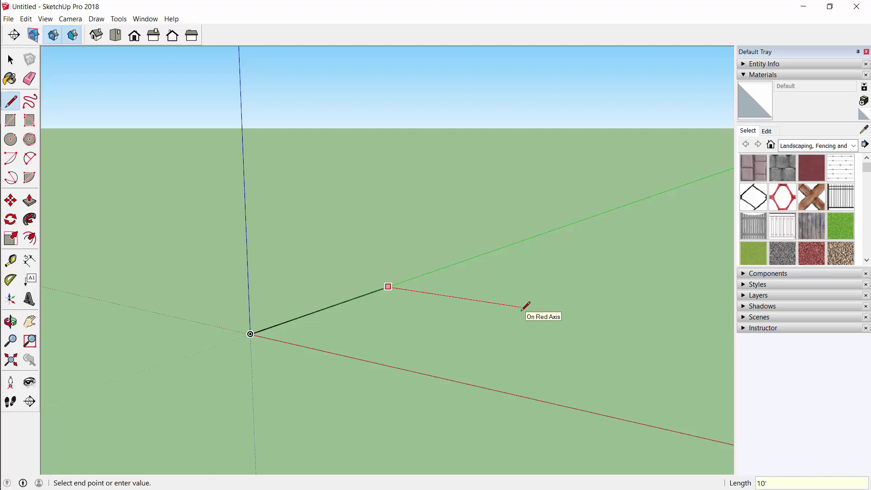
{"action": "scroll", "coordinate": [527, 307], "scroll_direction": "up", "scroll_amount": 2}
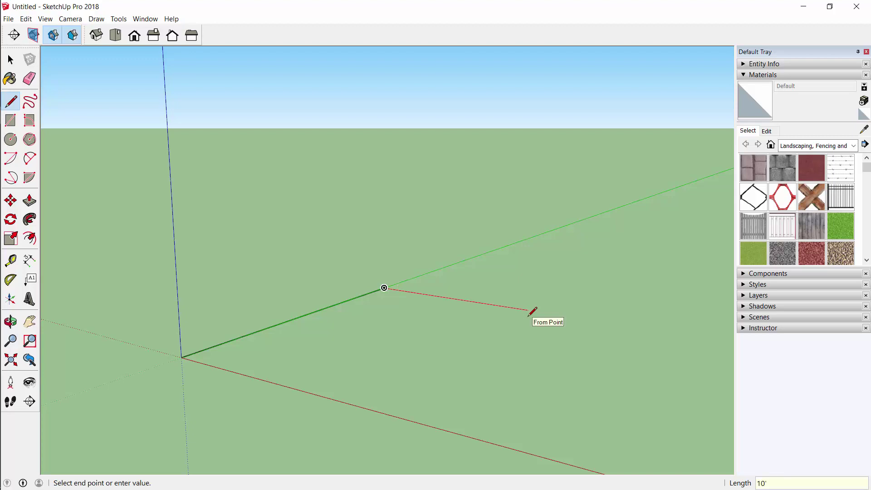
{"action": "key", "text": "Return"}
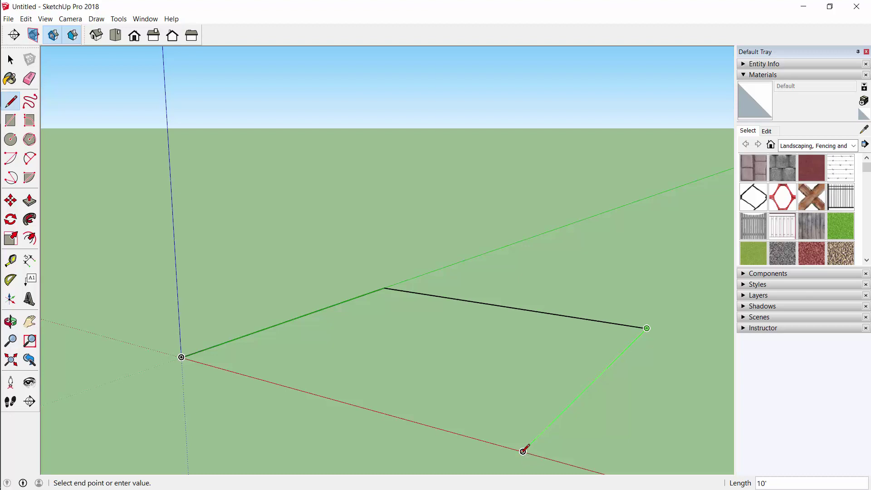
{"action": "left_click", "coordinate": [523, 451]}
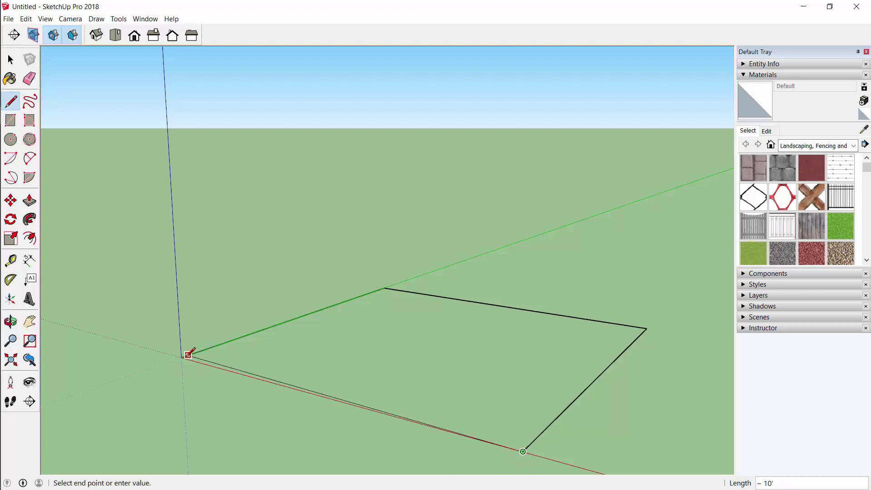
{"action": "left_click", "coordinate": [184, 357]}
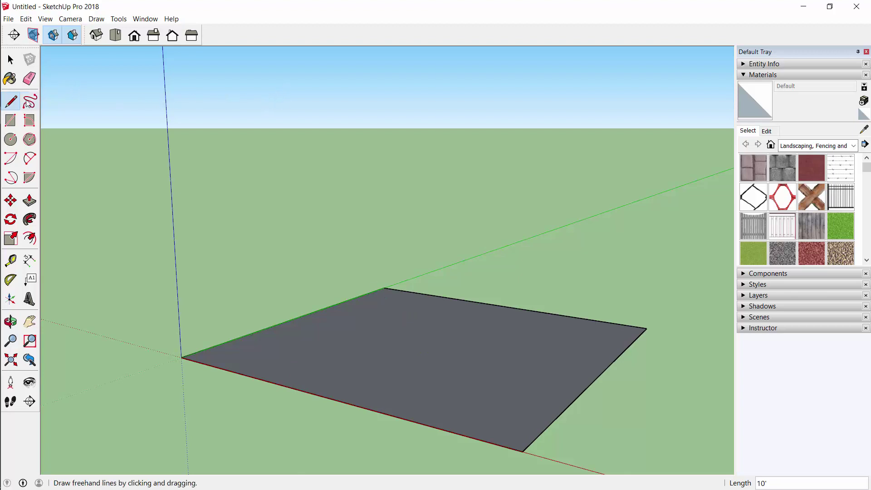
- Draw a 10',10' rectangle from the origin beside the first face
{"action": "left_click", "coordinate": [11, 120]}
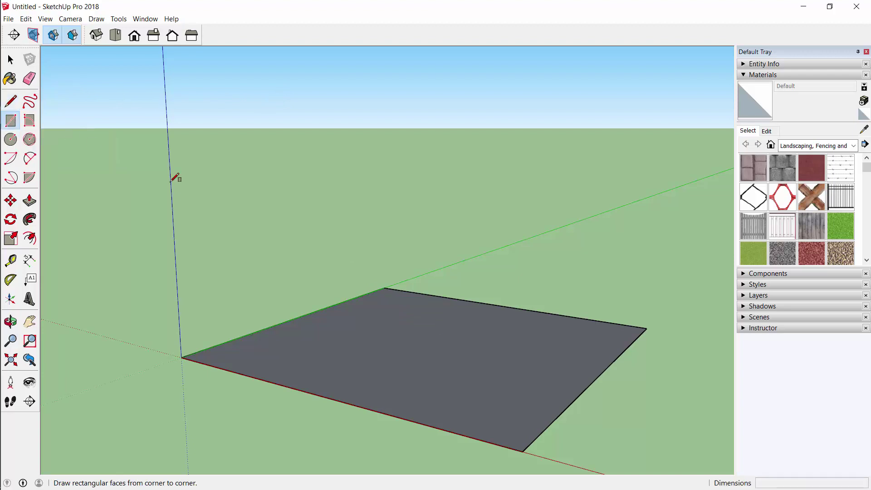
{"action": "scroll", "coordinate": [214, 180], "scroll_direction": "down", "scroll_amount": 1}
{"action": "scroll", "coordinate": [216, 191], "scroll_direction": "down", "scroll_amount": 1}
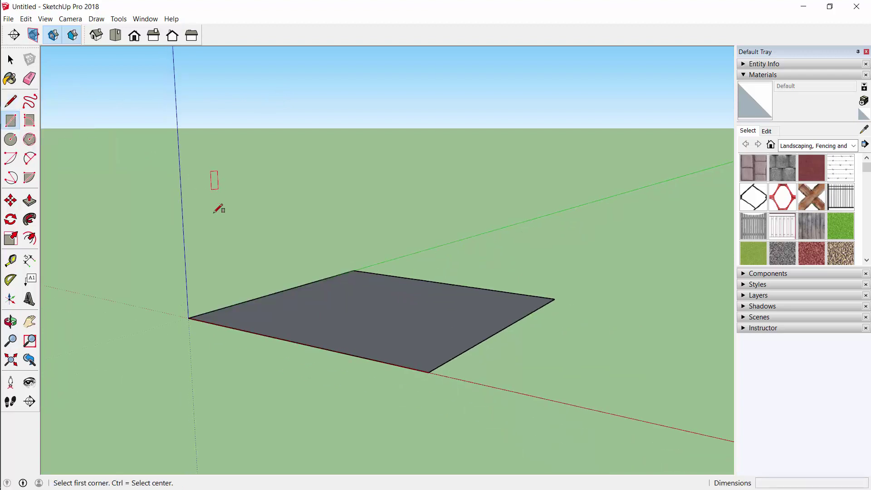
{"action": "left_click", "coordinate": [189, 317]}
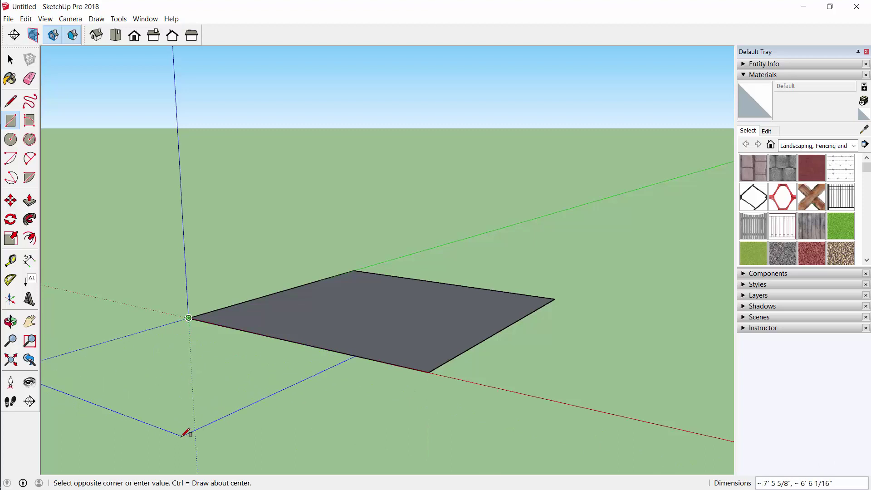
{"action": "type", "text": "10',10"}
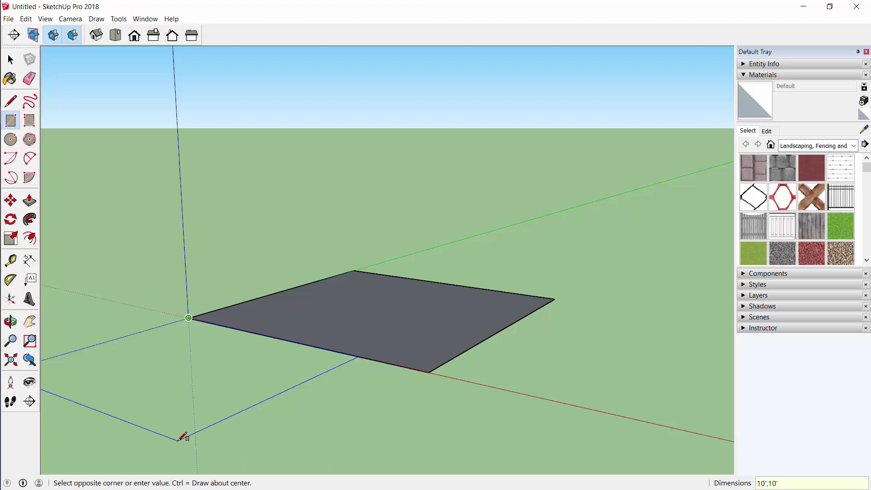
{"action": "key", "text": "Return"}
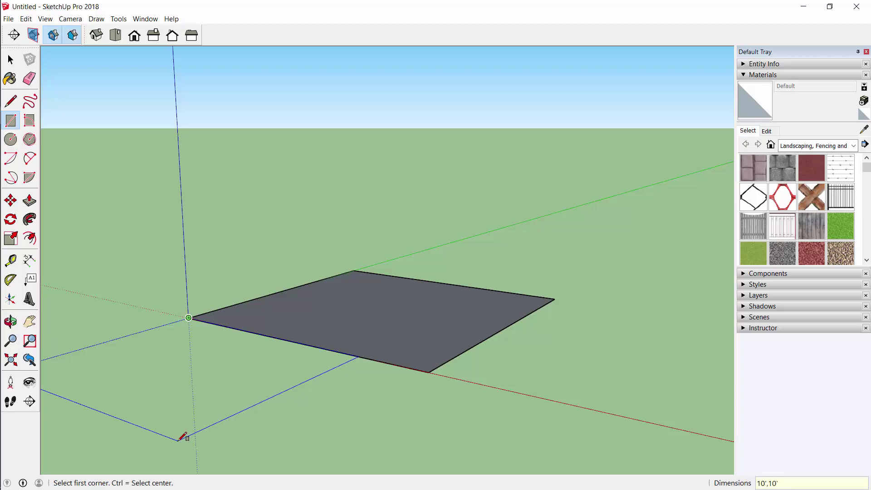
{"action": "scroll", "coordinate": [421, 323], "scroll_direction": "down", "scroll_amount": 1}
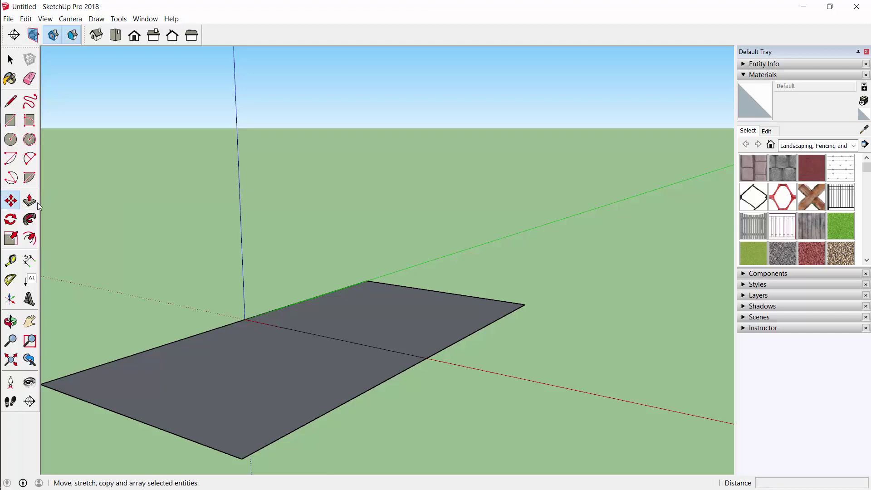
{"action": "left_click", "coordinate": [11, 200]}
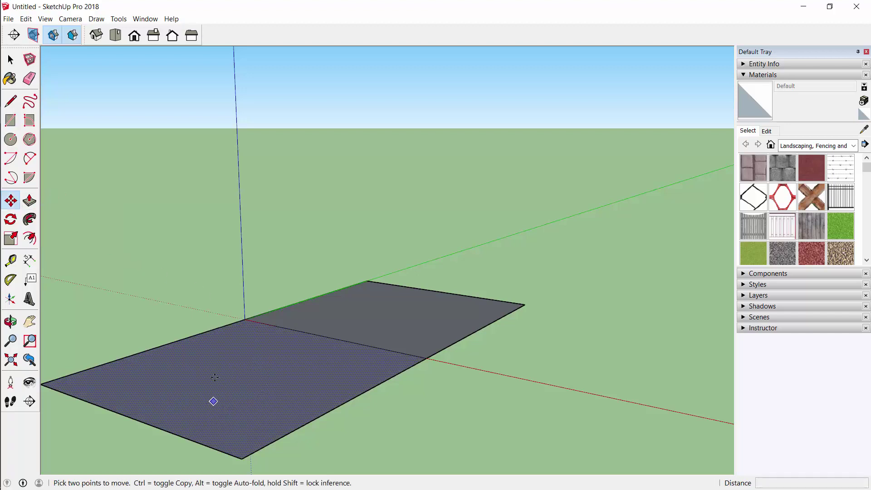
{"action": "left_click", "coordinate": [241, 395]}
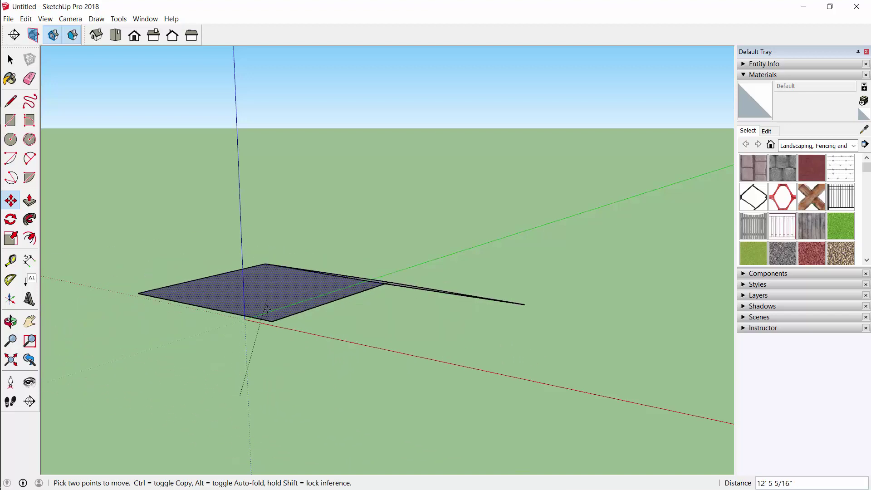
{"action": "left_click", "coordinate": [219, 370]}
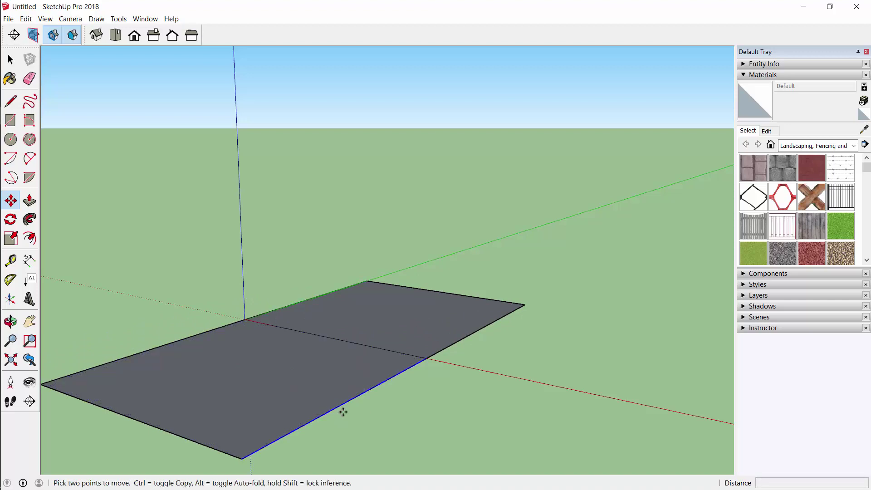
{"action": "left_click", "coordinate": [340, 409]}
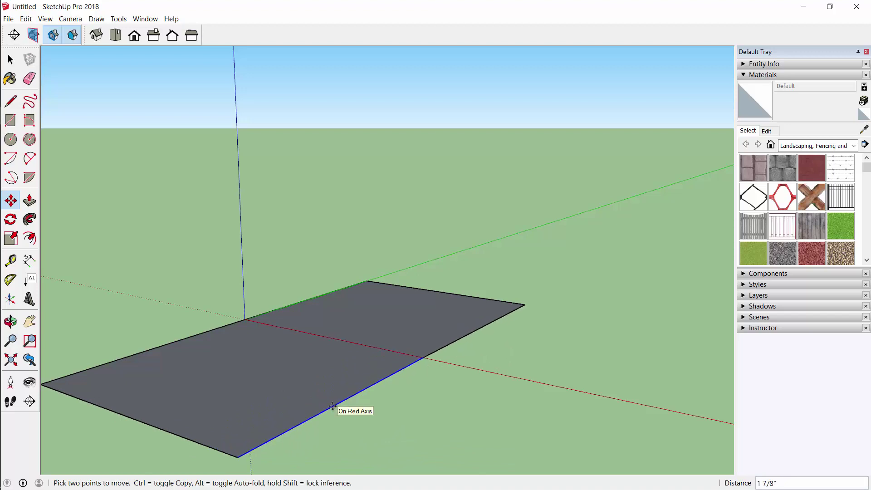
{"action": "key", "text": "Escape"}
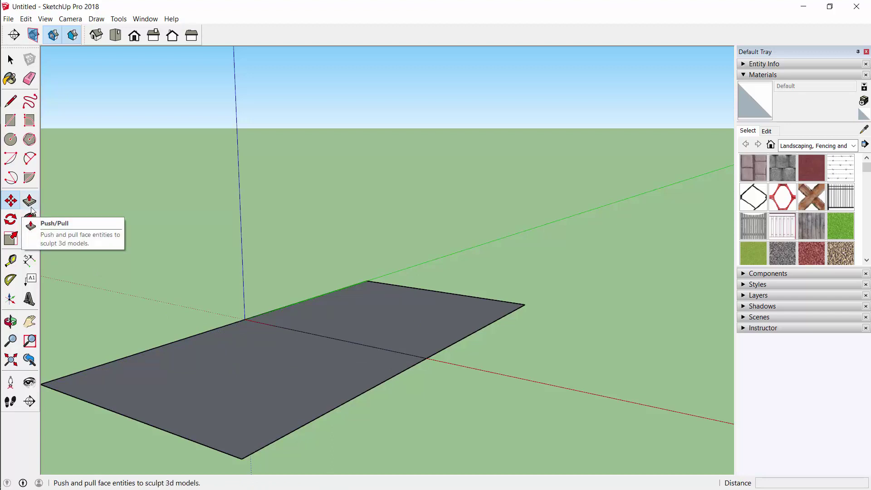
{"action": "key", "text": "space"}
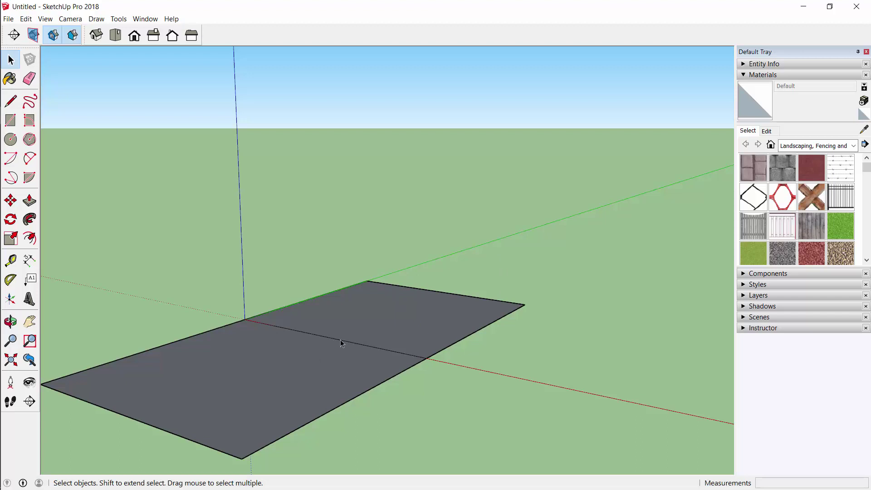
- Erase the edge dividing the two rectangles so they merge into one face
{"action": "left_click", "coordinate": [36, 80]}
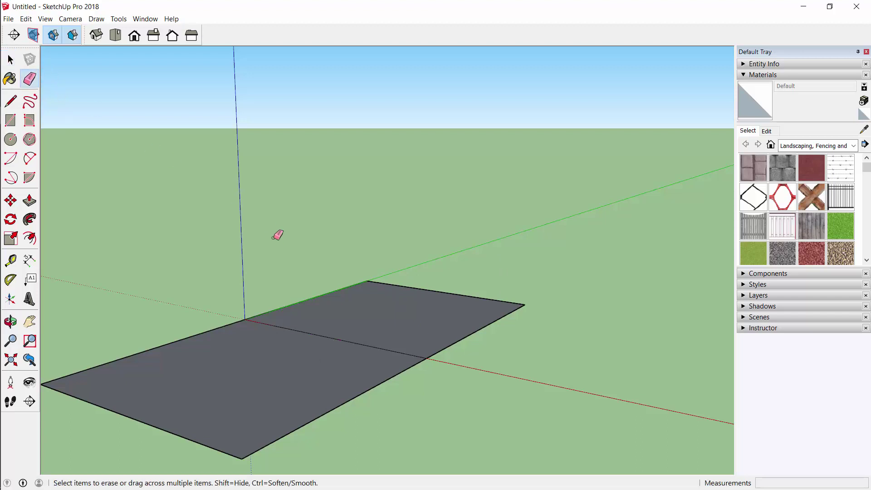
{"action": "left_click", "coordinate": [332, 335]}
{"action": "left_click", "coordinate": [10, 60]}
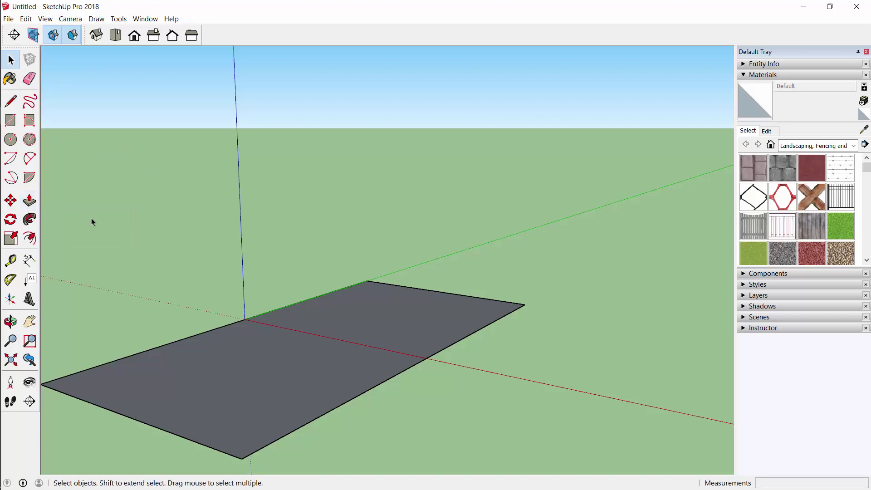
- Push/Pull the face up 10' into a box, then push its right end inward
{"action": "key", "text": "p"}
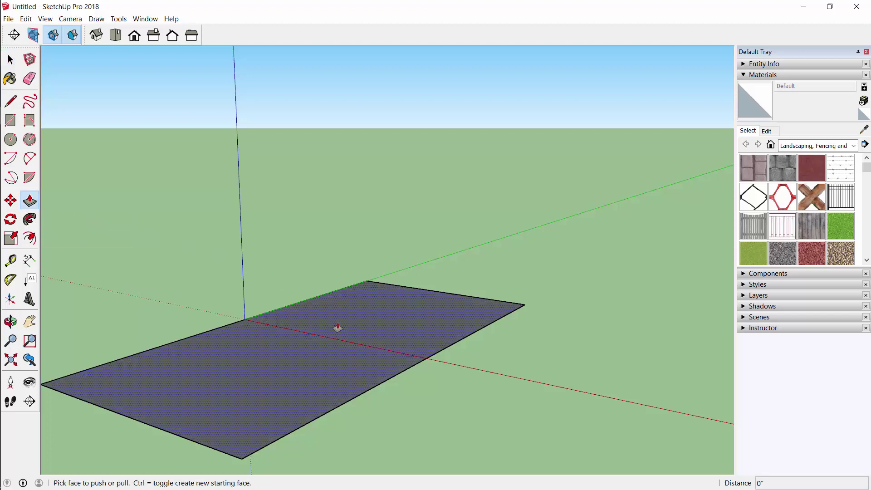
{"action": "left_click_drag", "start_coordinate": [317, 346], "coordinate": [326, 385]}
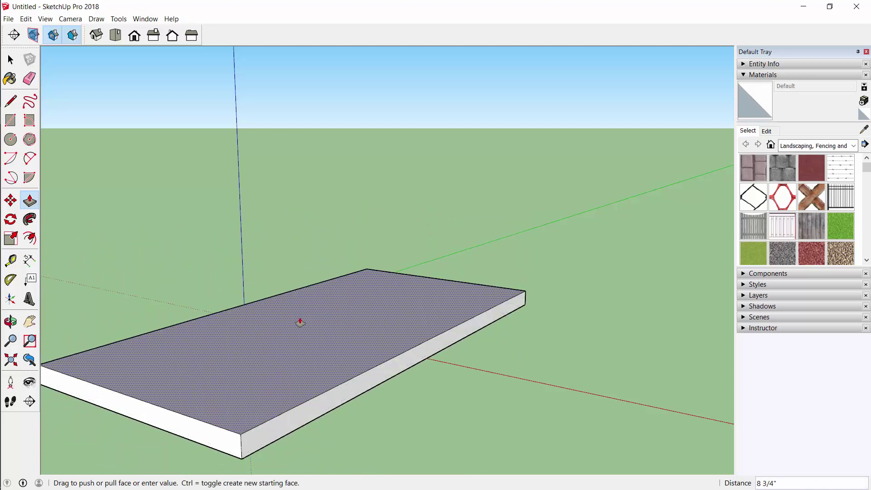
{"action": "mouse_move", "coordinate": [326, 385]}
{"action": "left_mouse_down"}
{"action": "mouse_move", "coordinate": [314, 359]}
{"action": "mouse_move", "coordinate": [315, 385]}
{"action": "mouse_move", "coordinate": [315, 184]}
{"action": "mouse_move", "coordinate": [319, 248]}
{"action": "mouse_move", "coordinate": [292, 189]}
{"action": "mouse_move", "coordinate": [288, 203]}
{"action": "left_mouse_up"}
{"action": "type", "text": "10'"}
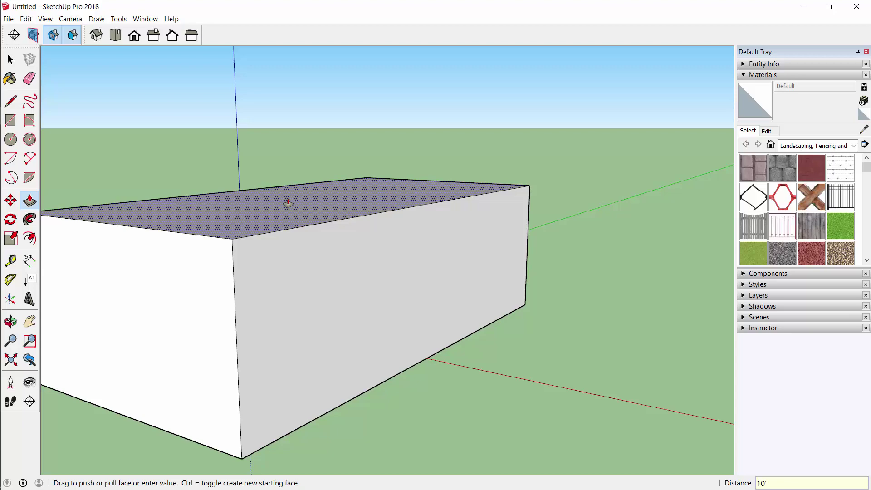
{"action": "key", "text": "Return"}
{"action": "scroll", "coordinate": [548, 276], "scroll_direction": "down", "scroll_amount": 1}
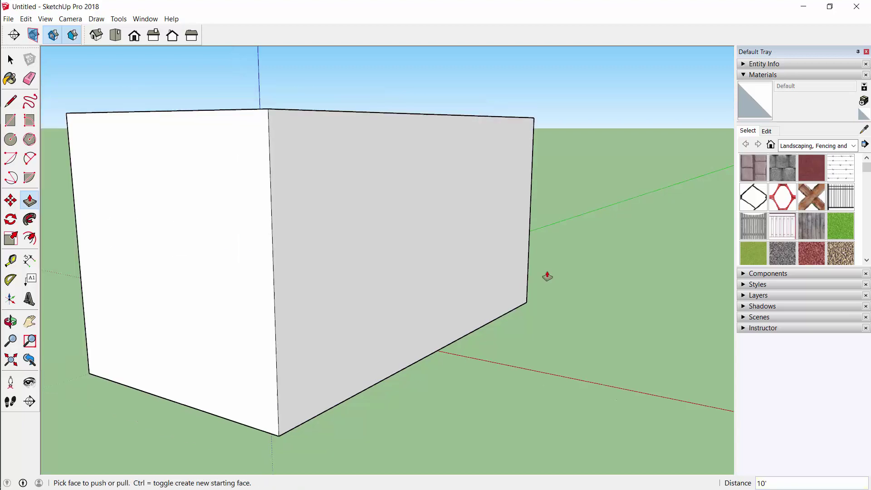
{"action": "scroll", "coordinate": [548, 276], "scroll_direction": "down", "scroll_amount": 2}
{"action": "scroll", "coordinate": [548, 276], "scroll_direction": "down", "scroll_amount": 1}
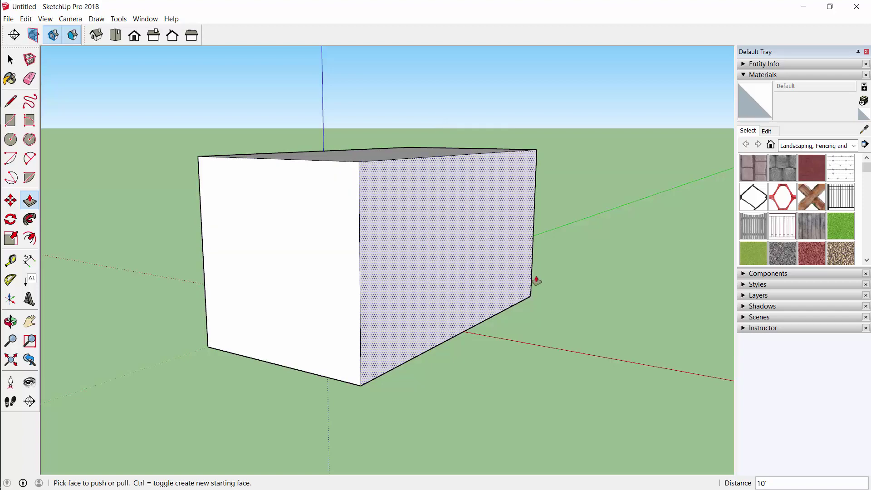
{"action": "mouse_move", "coordinate": [443, 260]}
{"action": "left_mouse_down"}
{"action": "mouse_move", "coordinate": [322, 252]}
{"action": "mouse_move", "coordinate": [584, 313]}
{"action": "mouse_move", "coordinate": [554, 323]}
{"action": "mouse_move", "coordinate": [511, 302]}
{"action": "mouse_move", "coordinate": [501, 323]}
{"action": "mouse_move", "coordinate": [438, 300]}
{"action": "left_mouse_up"}
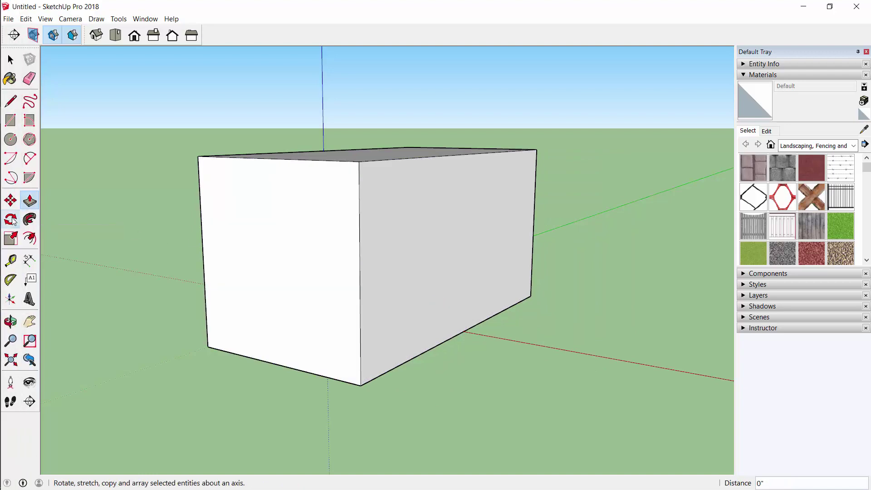
{"action": "left_click", "coordinate": [11, 220]}
{"action": "left_click", "coordinate": [312, 270]}
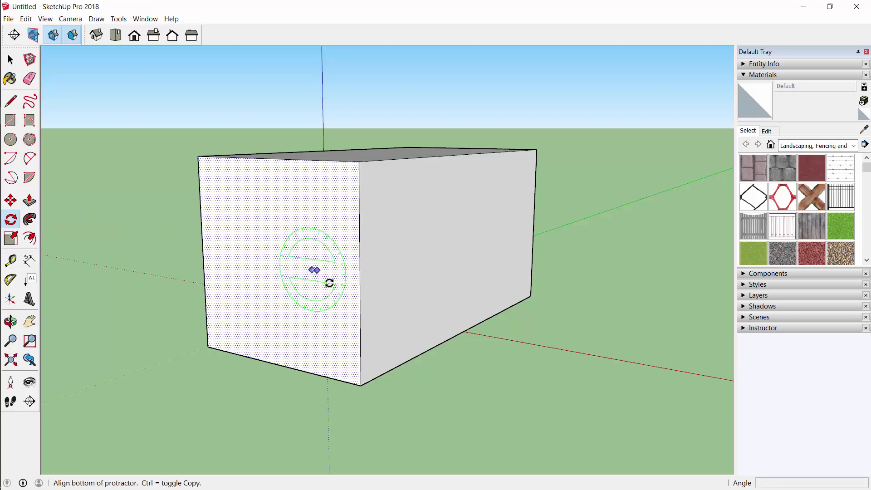
{"action": "key", "text": "Escape"}
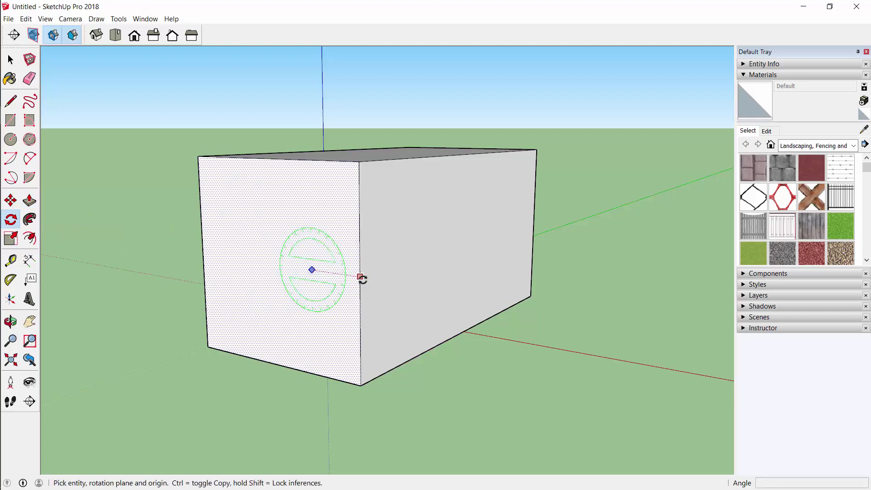
{"action": "left_click", "coordinate": [361, 344]}
{"action": "key", "text": "Escape"}
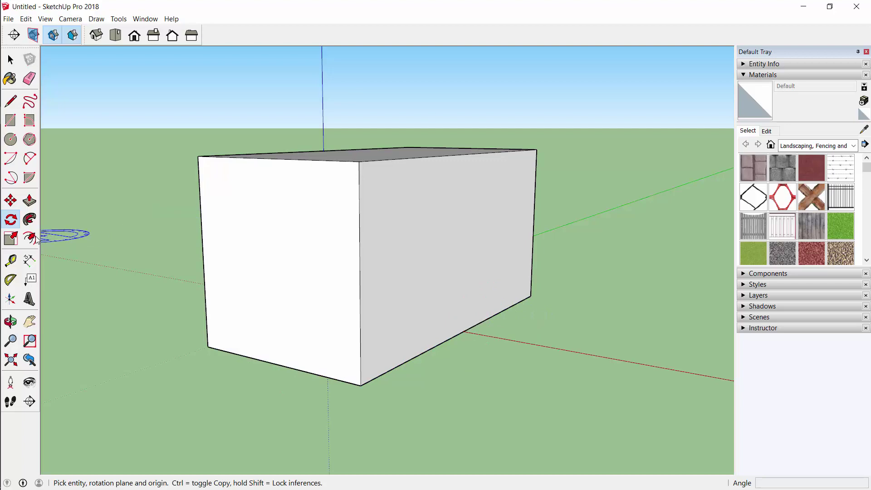
{"action": "left_click", "coordinate": [11, 238]}
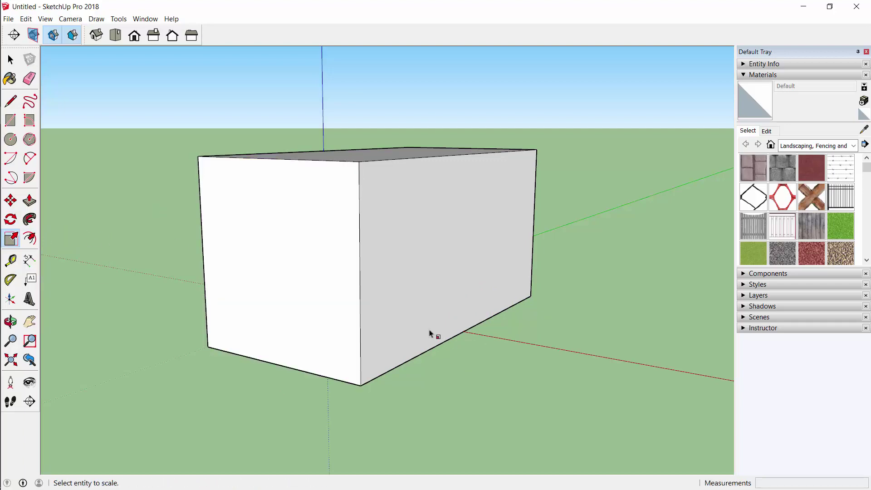
{"action": "left_click", "coordinate": [310, 292]}
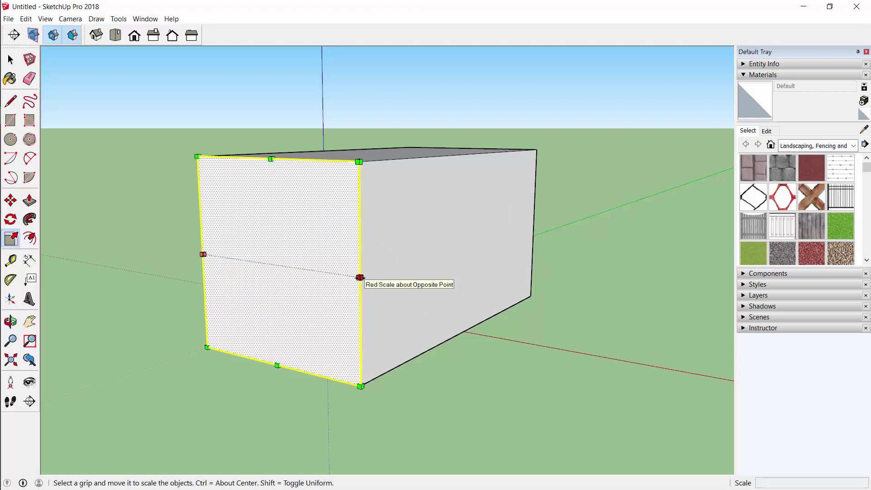
{"action": "left_click_drag", "start_coordinate": [359, 161], "coordinate": [351, 170]}
{"action": "type", "text": ".5"}
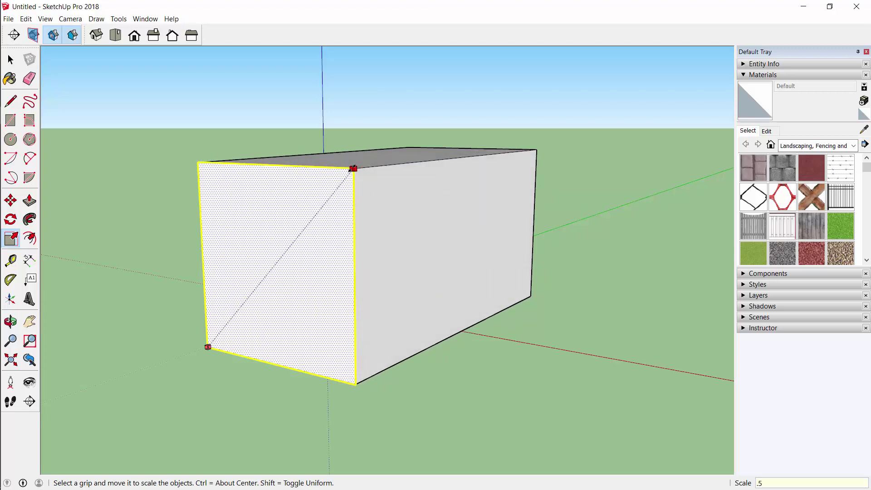
{"action": "key", "text": "Return"}
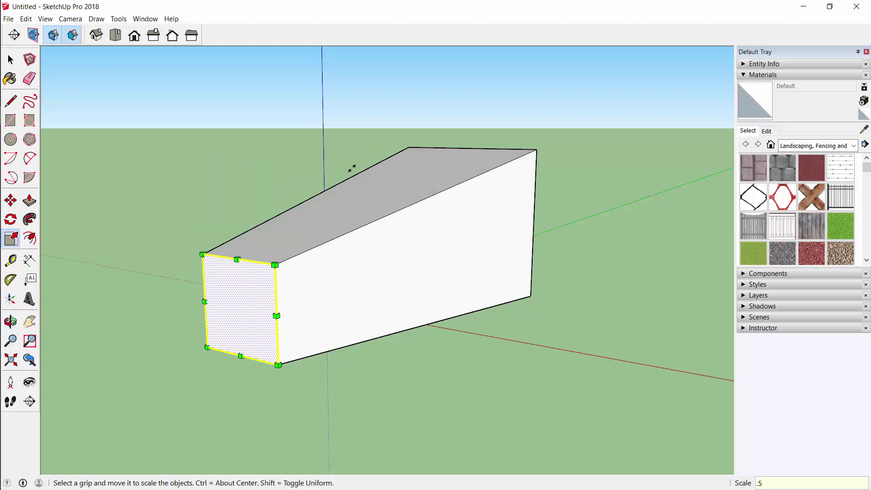
{"action": "left_click", "coordinate": [274, 265]}
{"action": "type", "text": "2"}
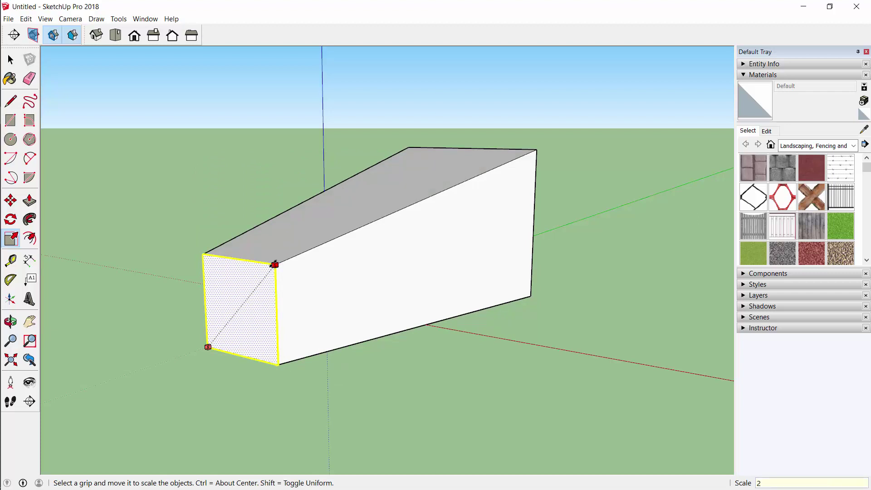
{"action": "key", "text": "Return"}
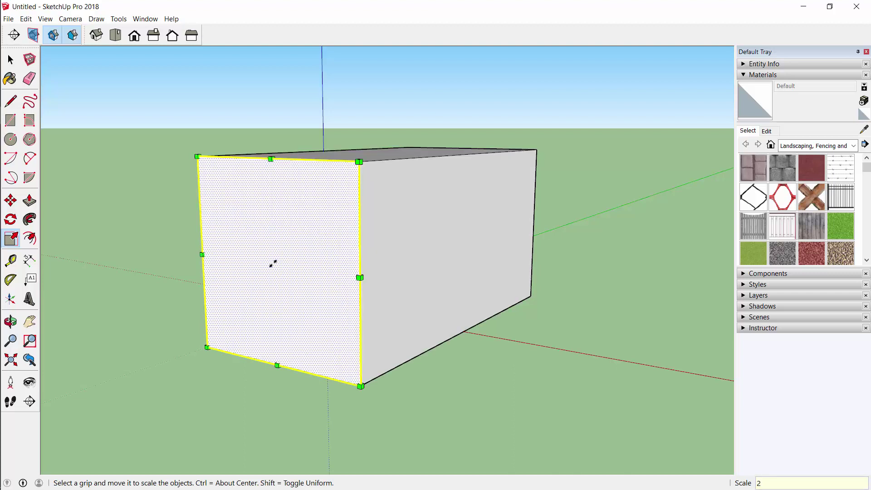
{"action": "left_click", "coordinate": [359, 162]}
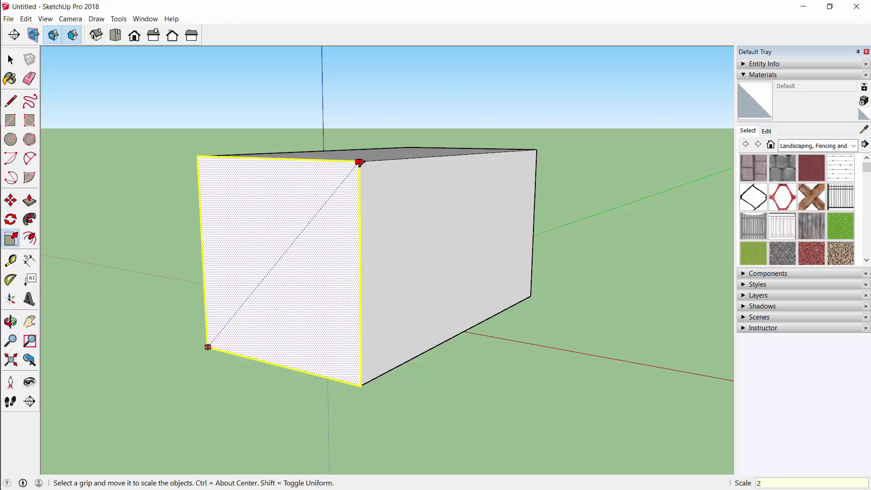
{"action": "scroll", "coordinate": [358, 162], "scroll_direction": "down", "scroll_amount": 5}
{"action": "scroll", "coordinate": [210, 269], "scroll_direction": "up", "scroll_amount": 1}
{"action": "scroll", "coordinate": [200, 258], "scroll_direction": "up", "scroll_amount": 1}
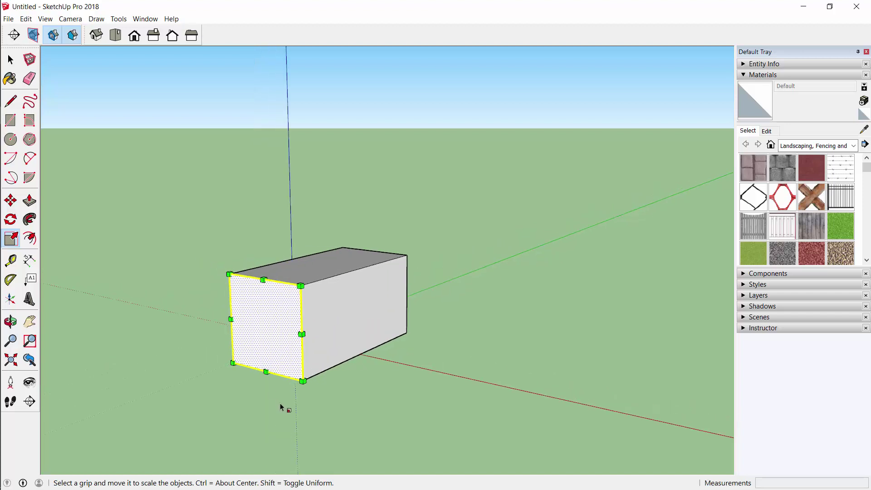
{"action": "scroll", "coordinate": [279, 403], "scroll_direction": "up", "scroll_amount": 1}
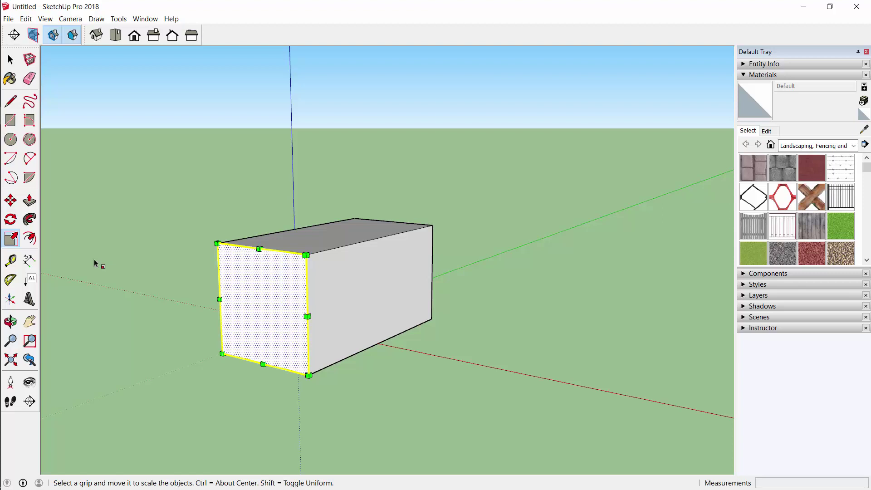
{"action": "key", "text": "t"}
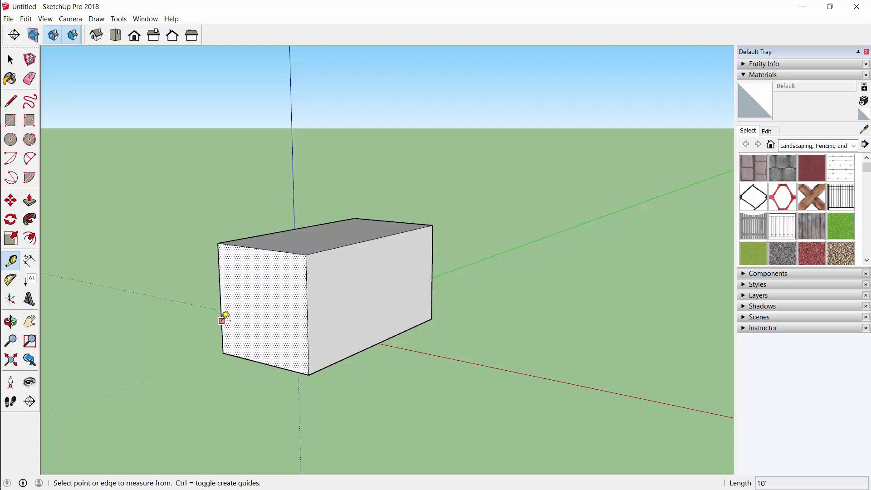
- Add Tape Measure guides 5 inches inside the front face's left, right and bottom edges
{"action": "left_click", "coordinate": [224, 318]}
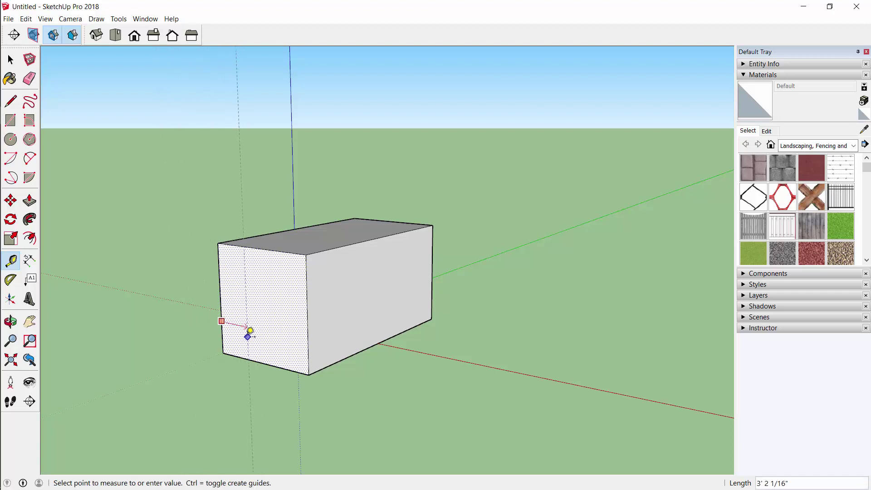
{"action": "type", "text": "5"}
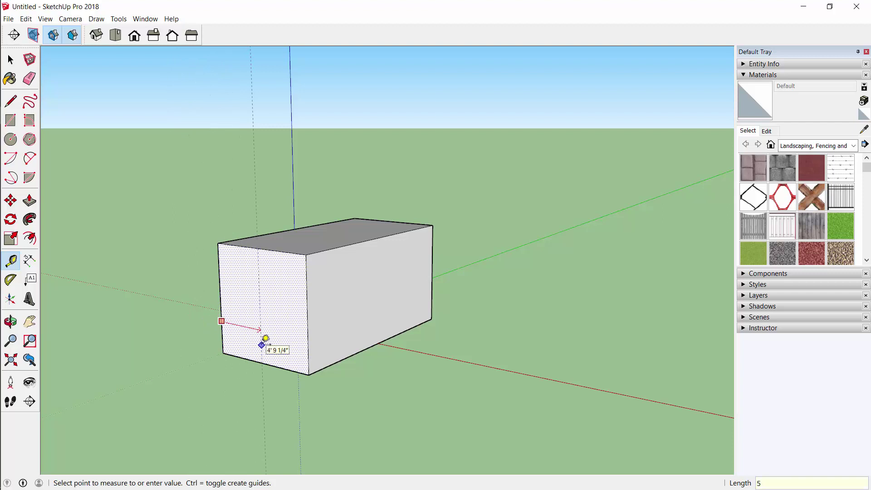
{"action": "key", "text": "Return"}
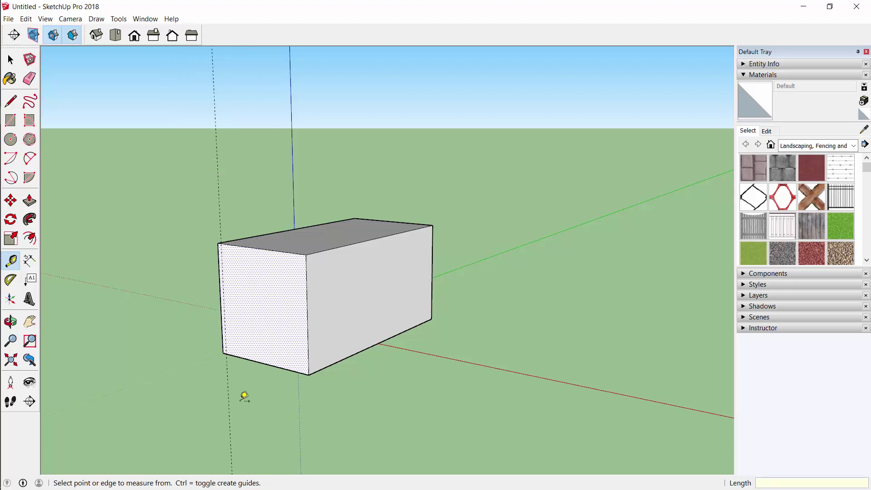
{"action": "type", "text": "10'"}
{"action": "left_click", "coordinate": [309, 359]}
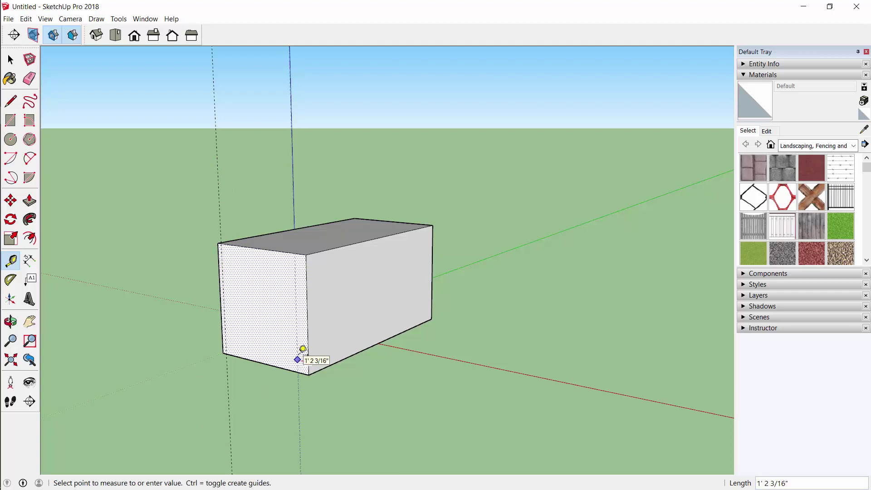
{"action": "type", "text": "5"}
{"action": "key", "text": "Return"}
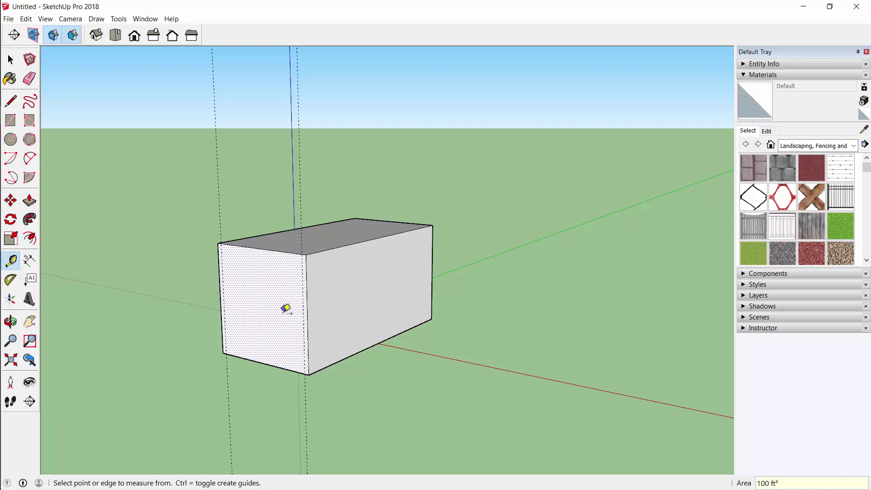
{"action": "left_click", "coordinate": [264, 363]}
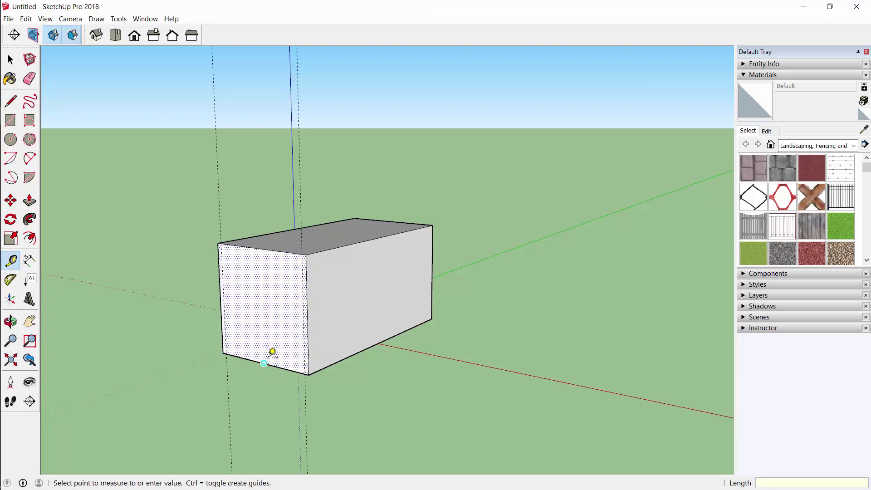
{"action": "type", "text": "5"}
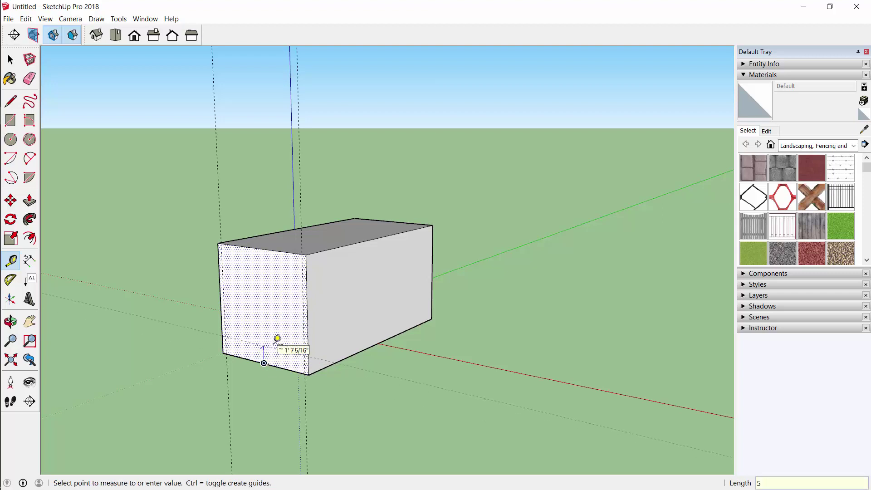
{"action": "key", "text": "Return"}
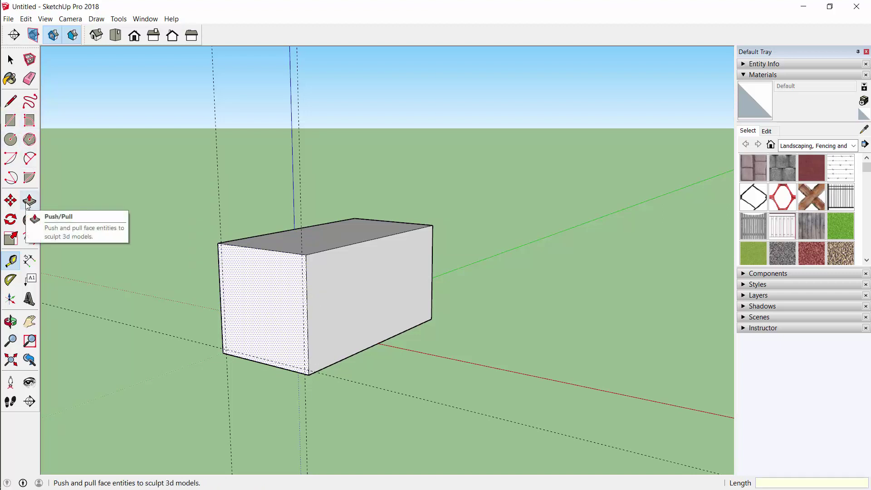
- Draw an inset rectangle between the guide crossings on the box's front face
{"action": "left_click", "coordinate": [11, 120]}
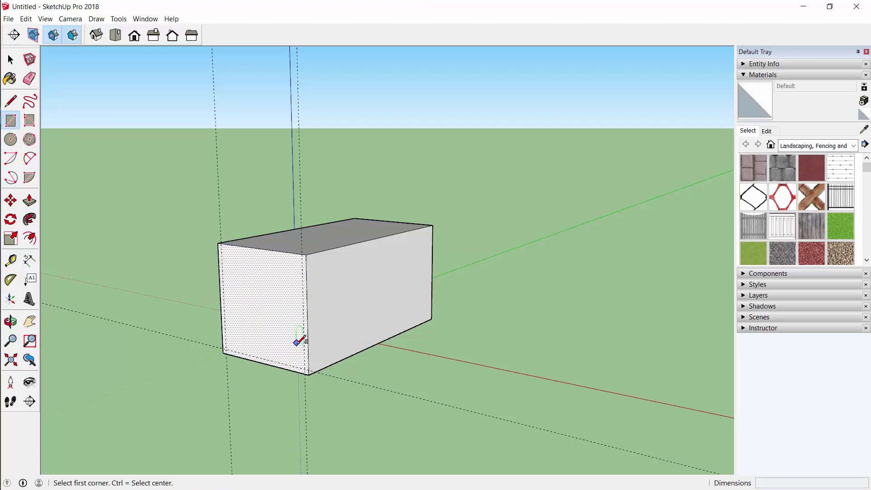
{"action": "left_click", "coordinate": [304, 369]}
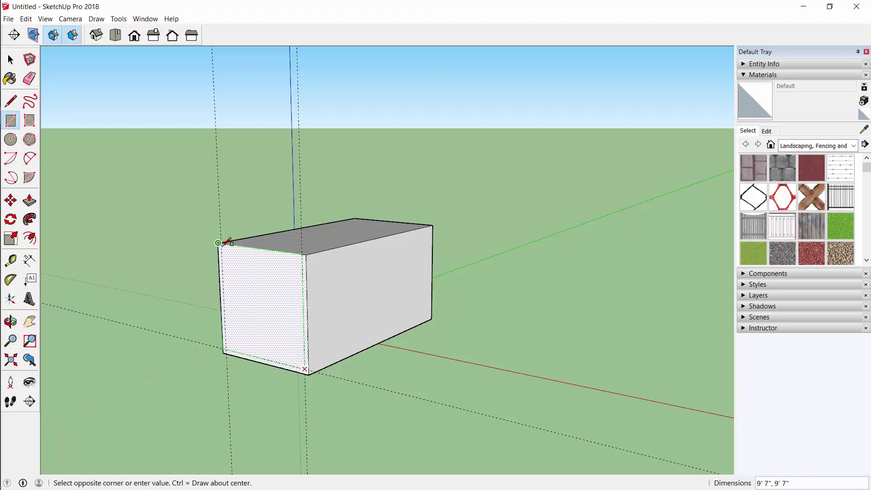
{"action": "scroll", "coordinate": [218, 243], "scroll_direction": "up", "scroll_amount": 2}
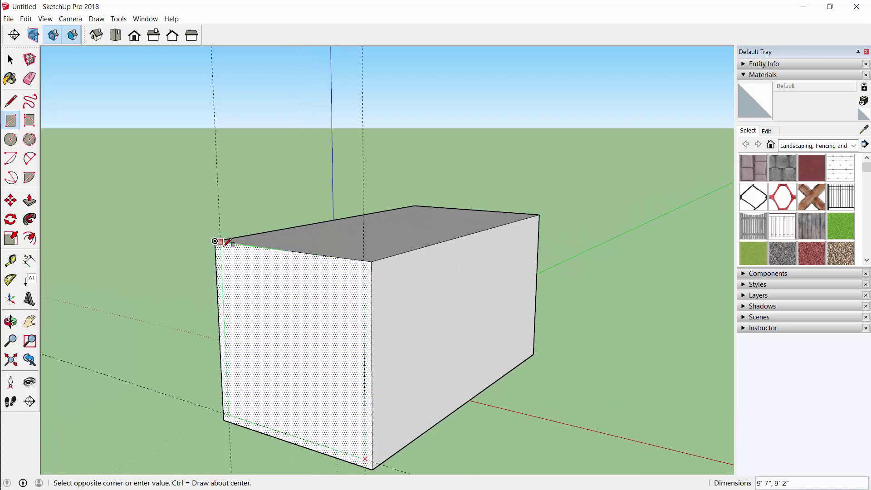
{"action": "left_click", "coordinate": [226, 242]}
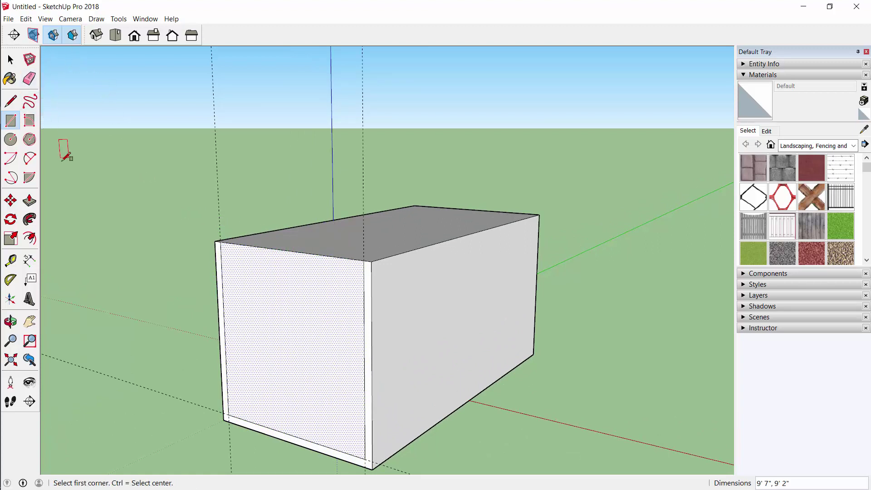
{"action": "key", "text": "space"}
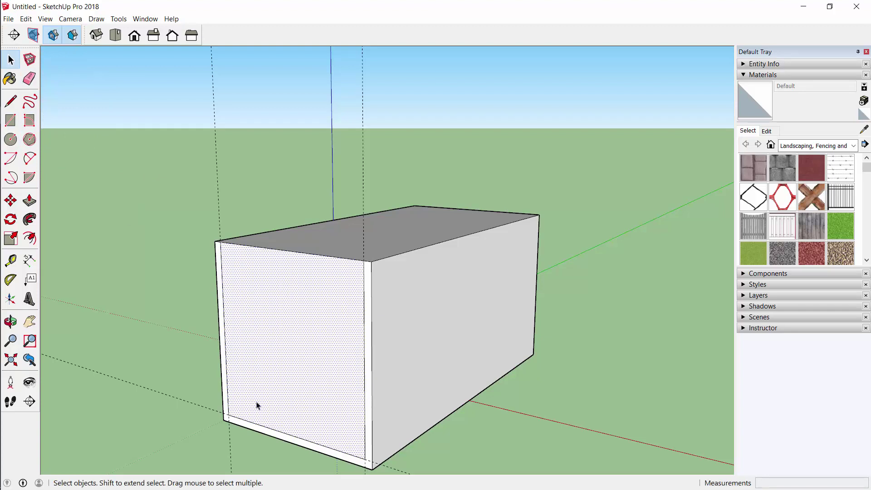
- Select the border frame and inner face to check them, then clear the selection
{"action": "double_click", "coordinate": [369, 341]}
{"action": "left_click", "coordinate": [322, 328]}
{"action": "key", "text": "ctrl+t"}
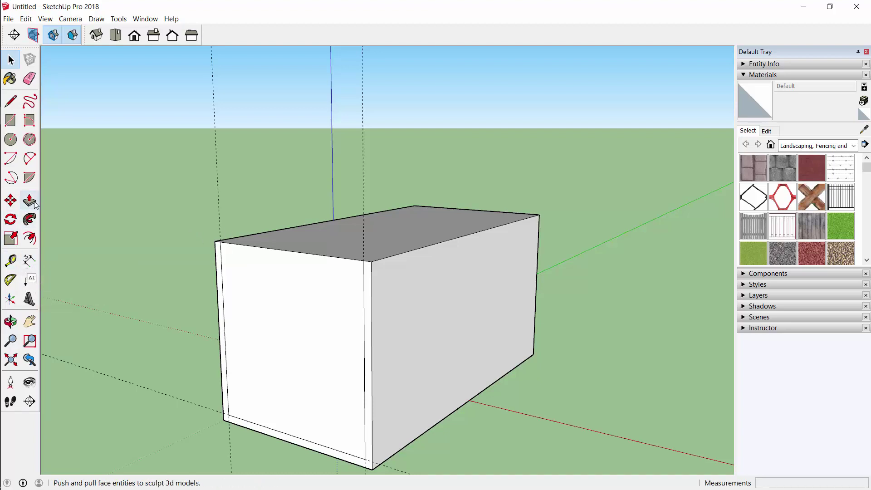
{"action": "scroll", "coordinate": [438, 290], "scroll_direction": "down", "scroll_amount": 2}
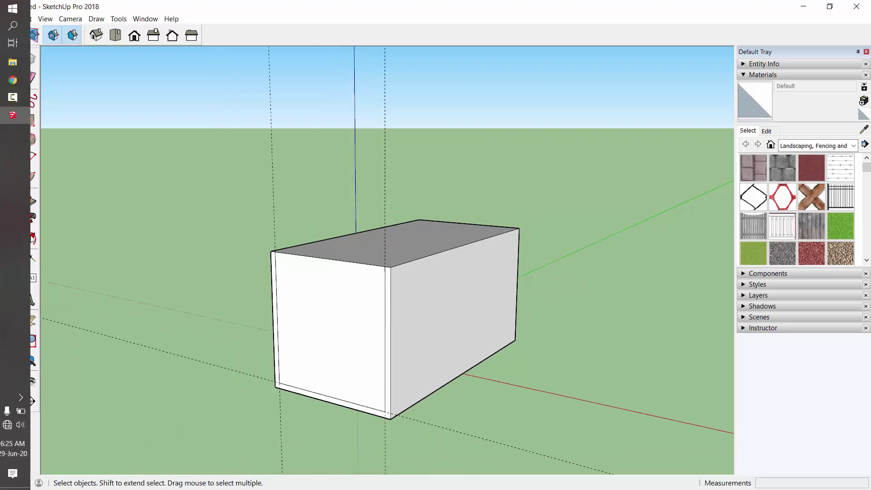
- Push the inner front face about 8' 10 5/8" back into the box
{"action": "left_click", "coordinate": [32, 203]}
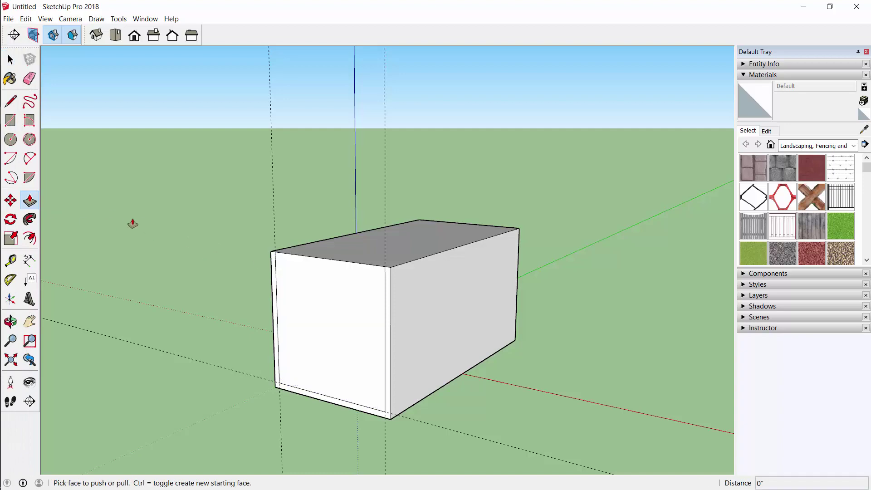
{"action": "left_click_drag", "start_coordinate": [388, 320], "coordinate": [323, 388]}
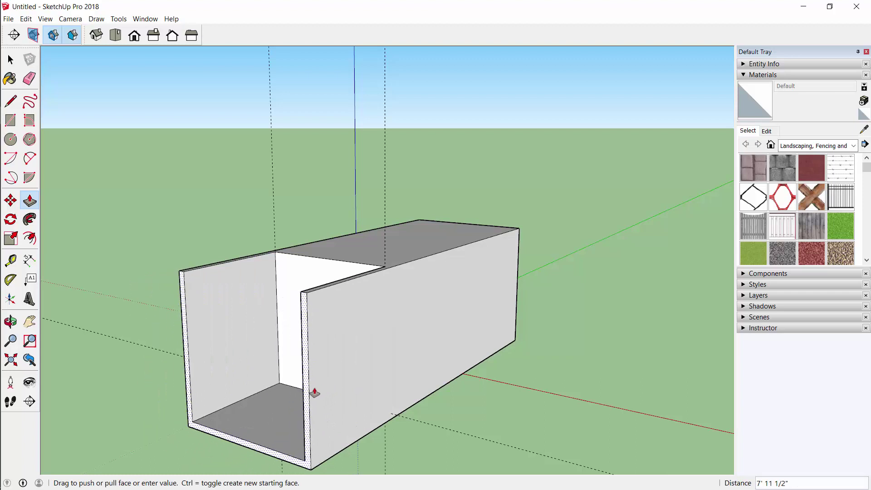
{"action": "left_click_drag", "start_coordinate": [323, 388], "coordinate": [281, 382]}
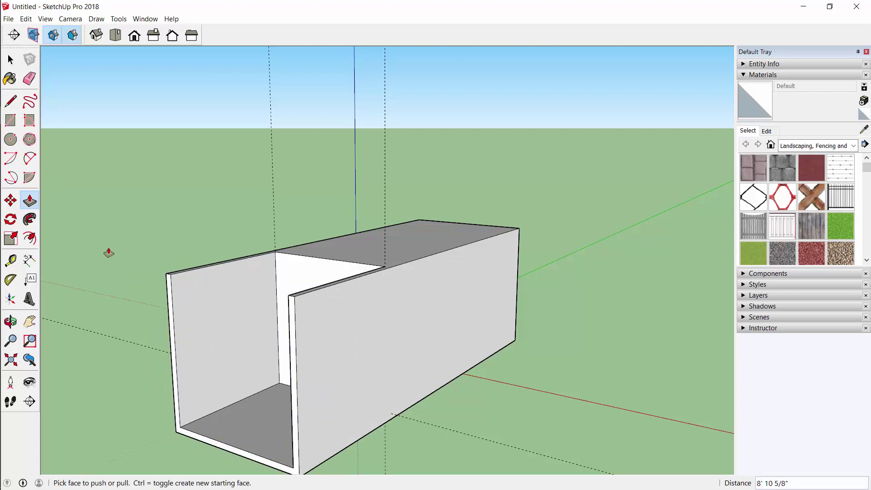
{"action": "key", "text": "space"}
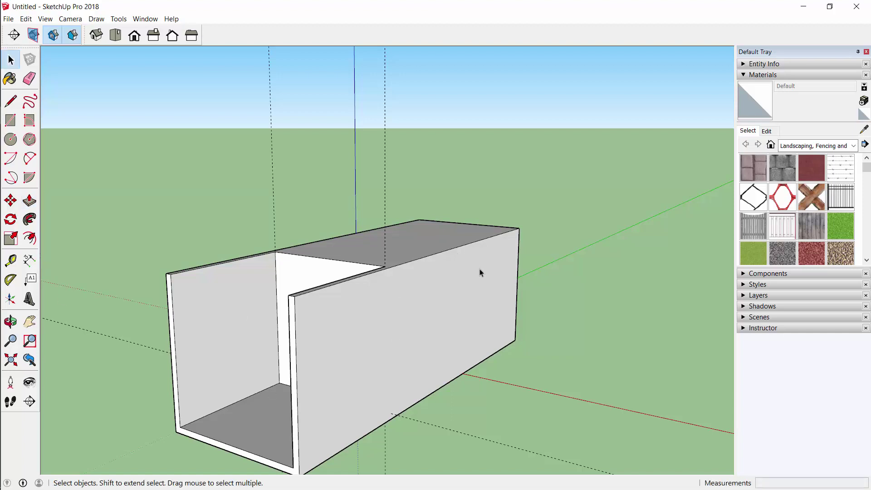
- Dimension the box's front edges: 9' 7" and 10' heights and a 10' bottom width
{"action": "left_click", "coordinate": [32, 261]}
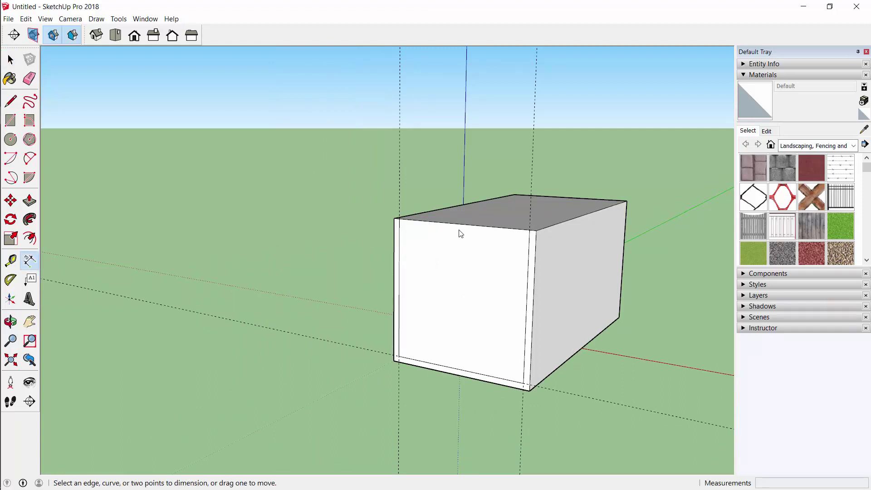
{"action": "left_click", "coordinate": [400, 219]}
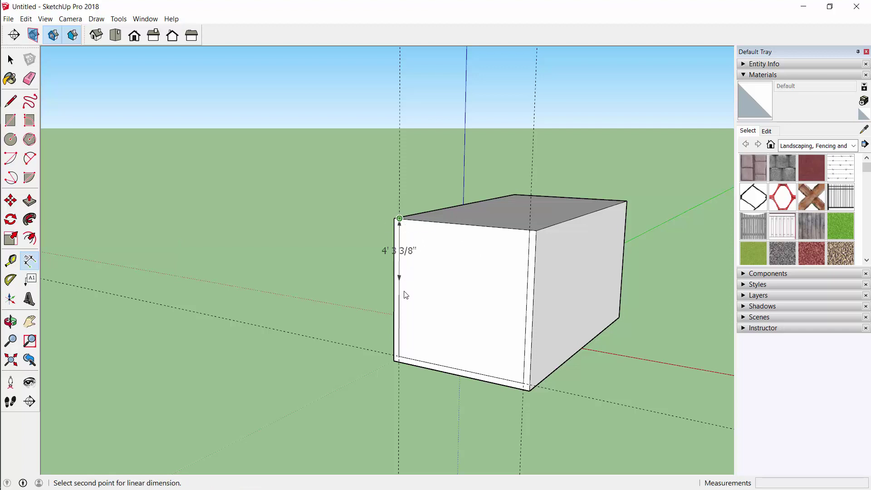
{"action": "left_click", "coordinate": [399, 356]}
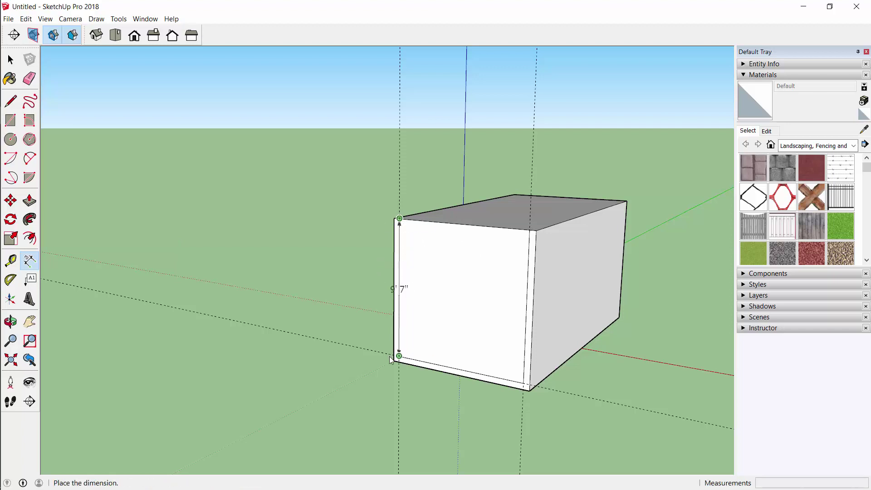
{"action": "left_click", "coordinate": [346, 361]}
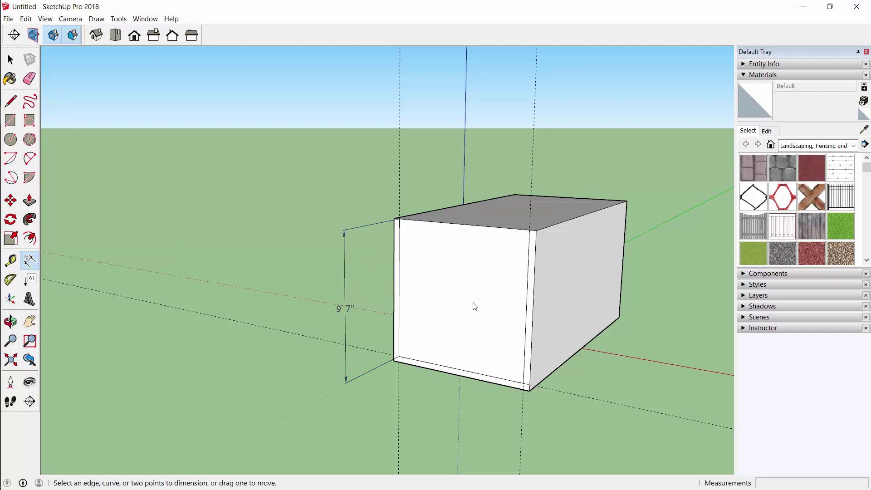
{"action": "left_click", "coordinate": [536, 231]}
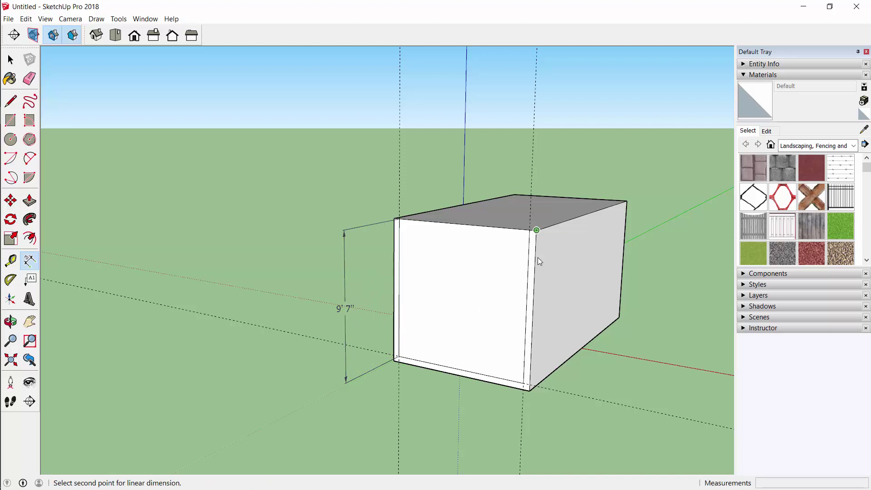
{"action": "left_click", "coordinate": [530, 392]}
{"action": "left_click", "coordinate": [590, 399]}
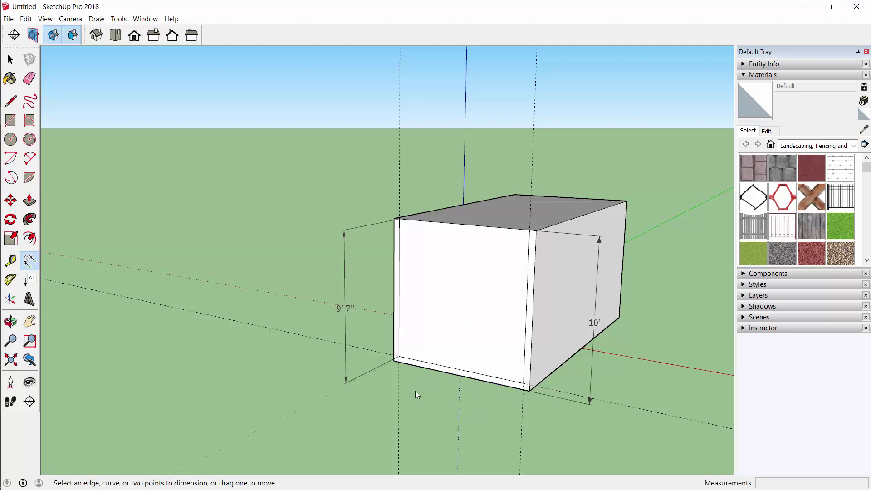
{"action": "left_click", "coordinate": [434, 369]}
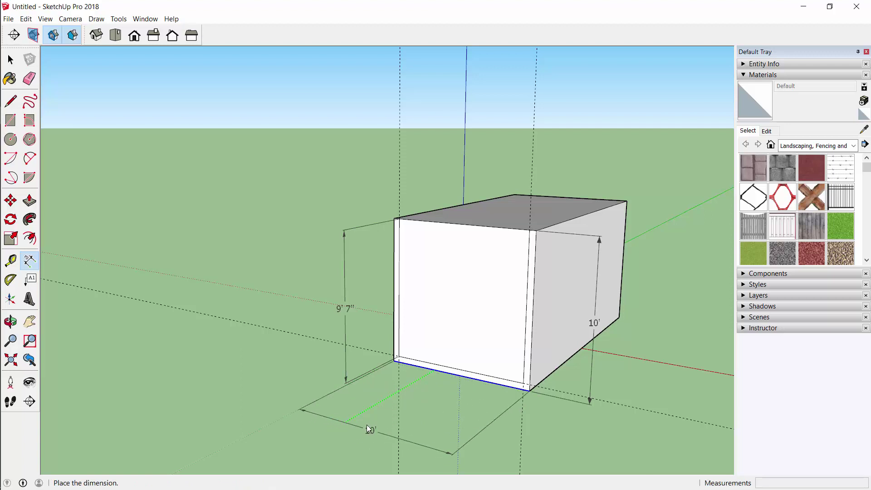
{"action": "left_click", "coordinate": [375, 426]}
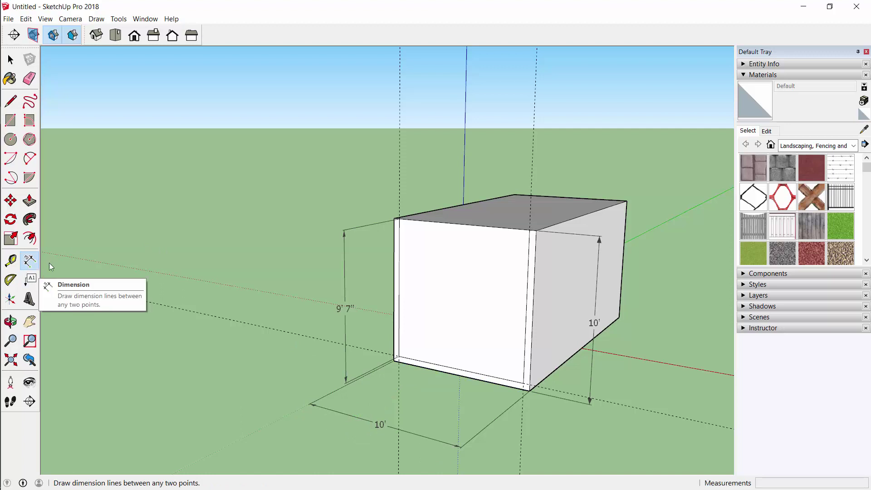
- Place a 'sketchup' text label left of the box, then dismiss the 3D Text dialog unused
{"action": "left_click", "coordinate": [31, 282]}
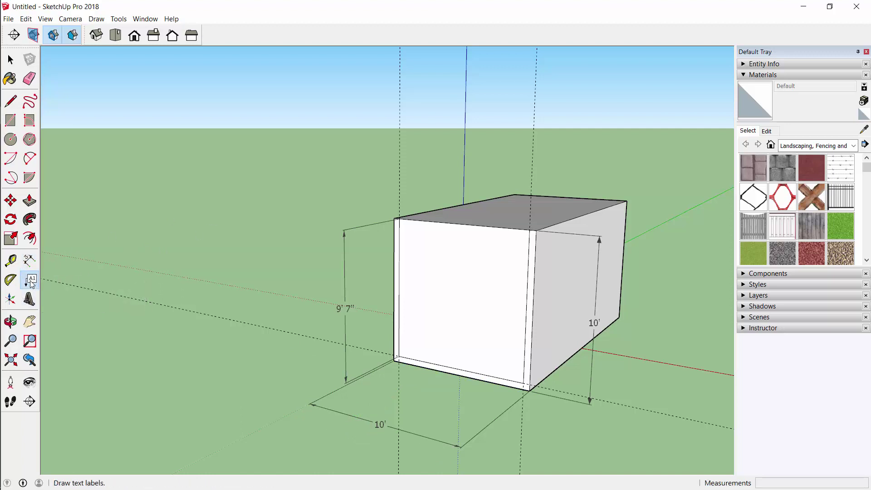
{"action": "left_click", "coordinate": [286, 254]}
{"action": "type", "text": "ske"}
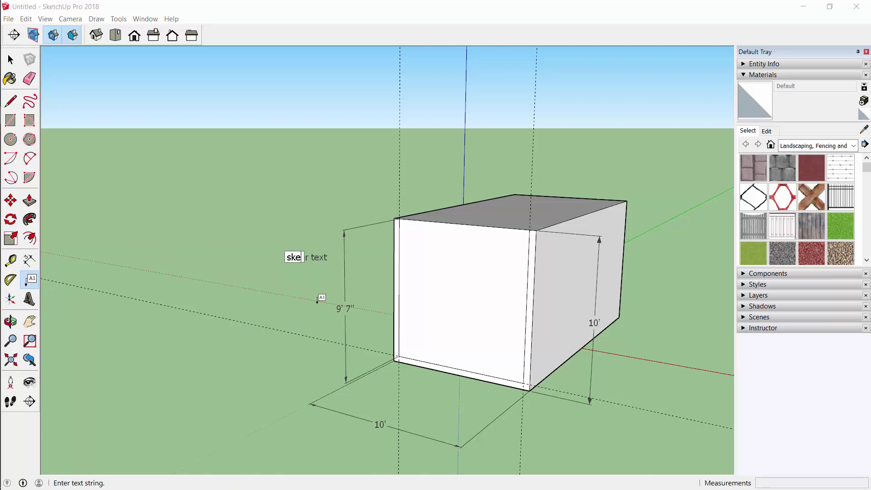
{"action": "type", "text": "tch"}
{"action": "type", "text": "up"}
{"action": "key", "text": "Return"}
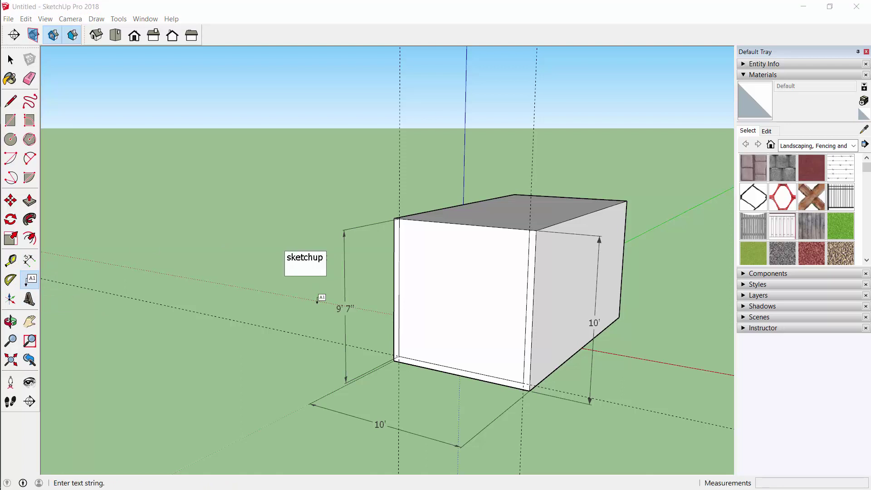
{"action": "key", "text": "Return"}
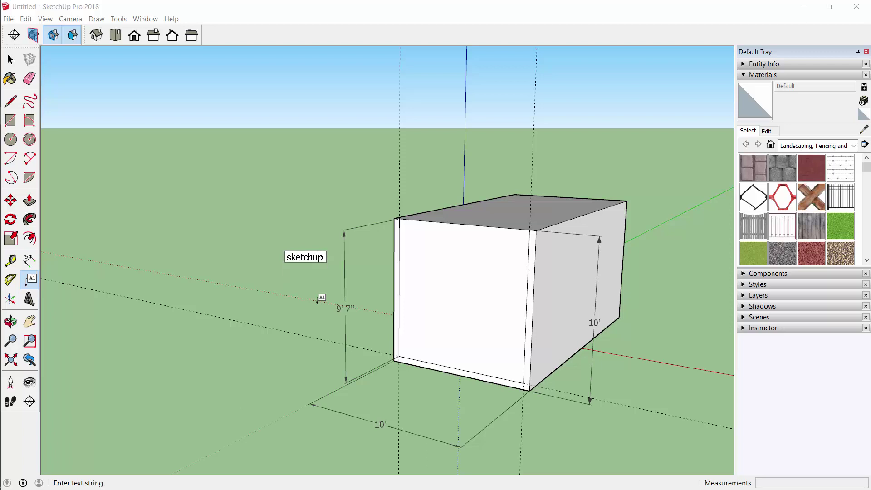
{"action": "left_click", "coordinate": [295, 294]}
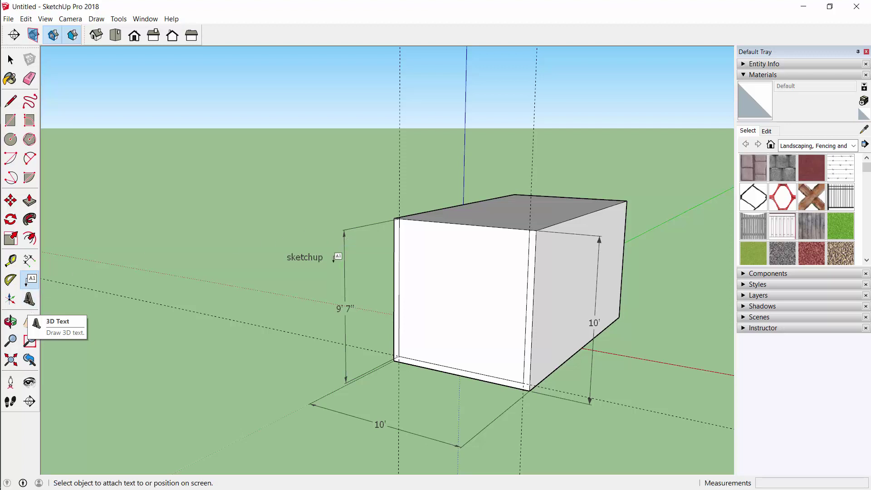
{"action": "left_click", "coordinate": [29, 300]}
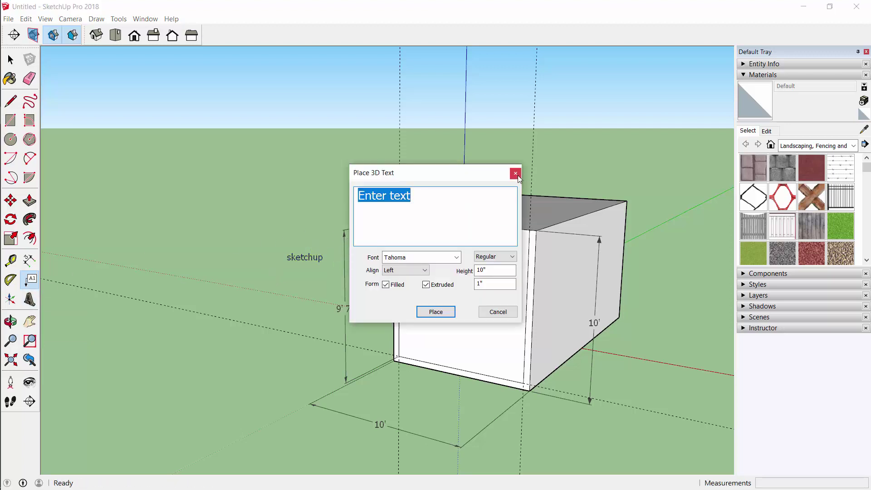
{"action": "left_click", "coordinate": [516, 174]}
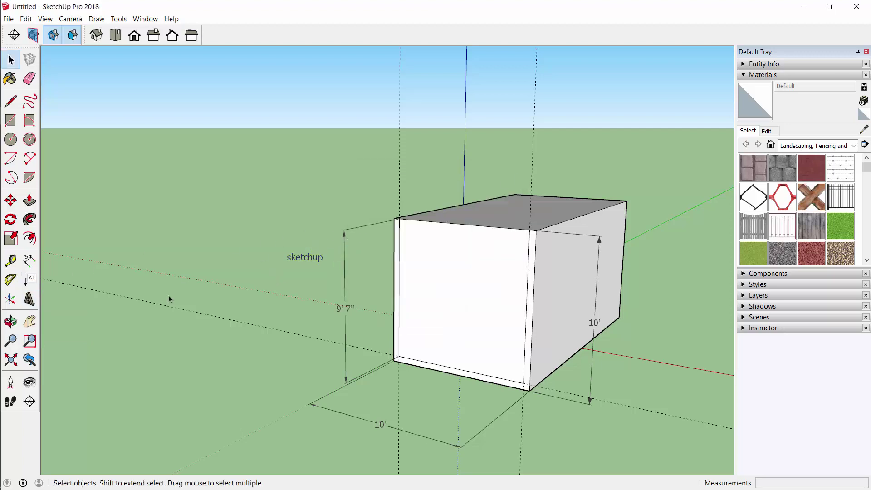
- Orbit to a near-front view of the box from slightly above, then pan it left
{"action": "left_click", "coordinate": [16, 322]}
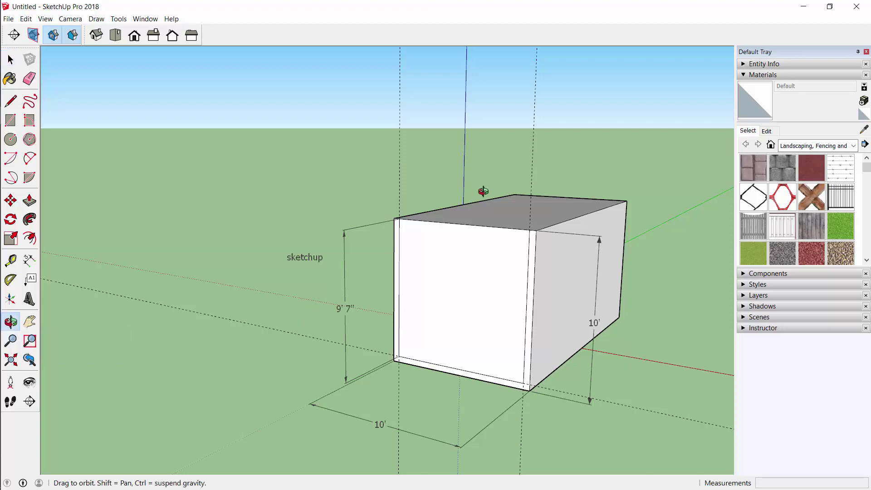
{"action": "mouse_move", "coordinate": [668, 268]}
{"action": "left_mouse_down"}
{"action": "mouse_move", "coordinate": [634, 337]}
{"action": "mouse_move", "coordinate": [489, 249]}
{"action": "mouse_move", "coordinate": [743, 233]}
{"action": "mouse_move", "coordinate": [402, 238]}
{"action": "mouse_move", "coordinate": [564, 241]}
{"action": "mouse_move", "coordinate": [466, 263]}
{"action": "mouse_move", "coordinate": [429, 233]}
{"action": "left_mouse_up"}
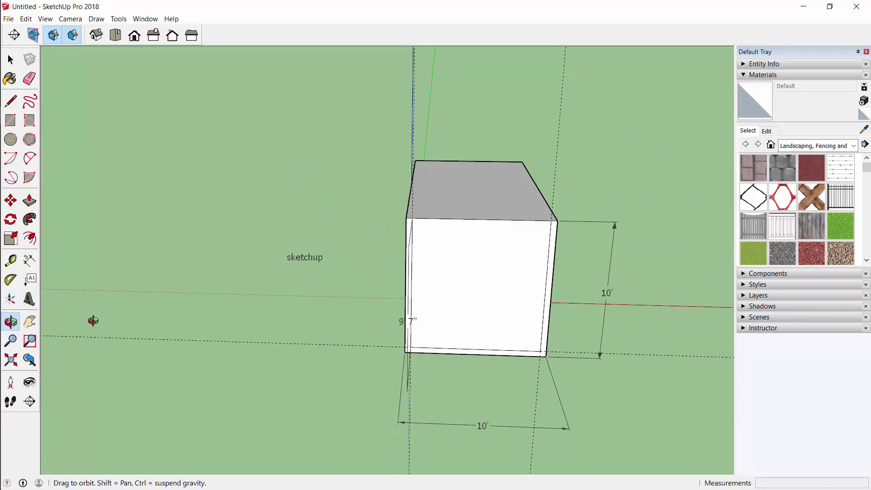
{"action": "left_click", "coordinate": [39, 324]}
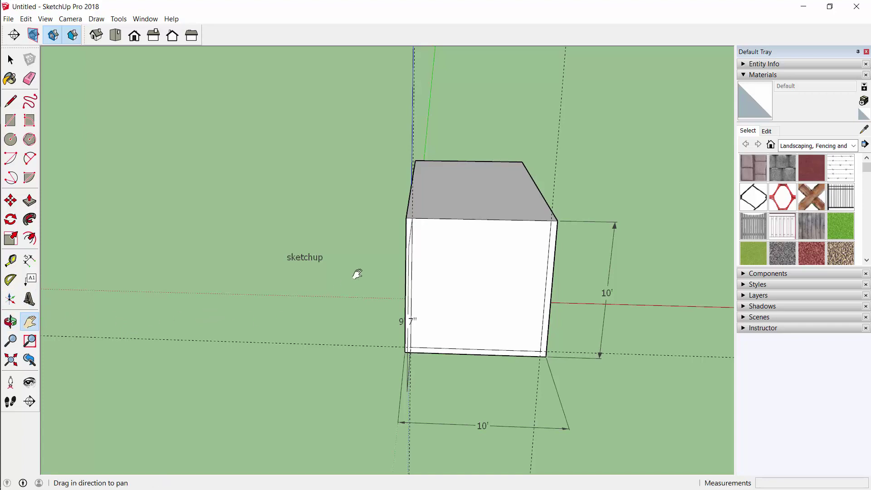
{"action": "mouse_move", "coordinate": [263, 267]}
{"action": "left_mouse_down"}
{"action": "mouse_move", "coordinate": [238, 263]}
{"action": "mouse_move", "coordinate": [410, 123]}
{"action": "mouse_move", "coordinate": [398, 376]}
{"action": "mouse_move", "coordinate": [382, 132]}
{"action": "left_mouse_up"}
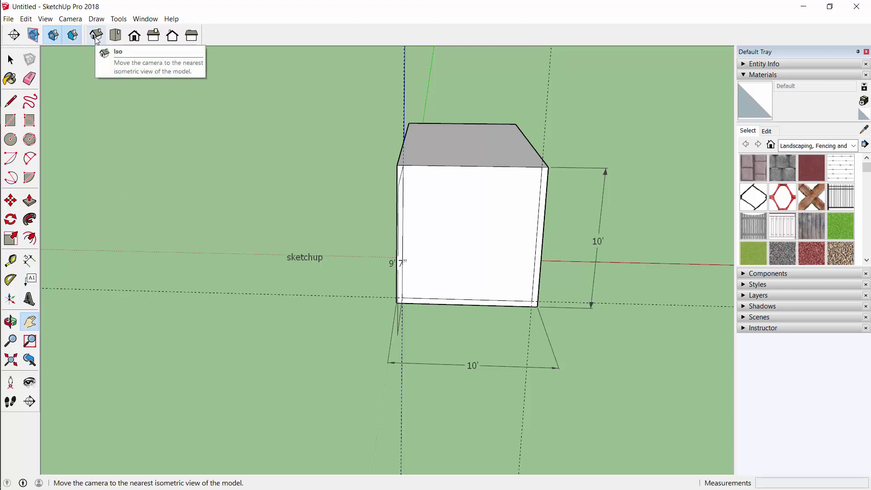
- Switch to the isometric view, then the top view, zooming out
{"action": "left_click", "coordinate": [96, 36]}
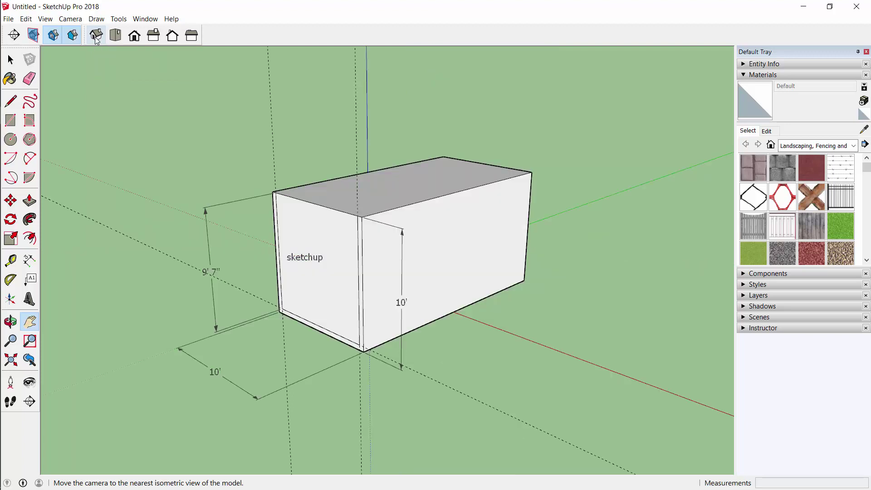
{"action": "left_click", "coordinate": [102, 36]}
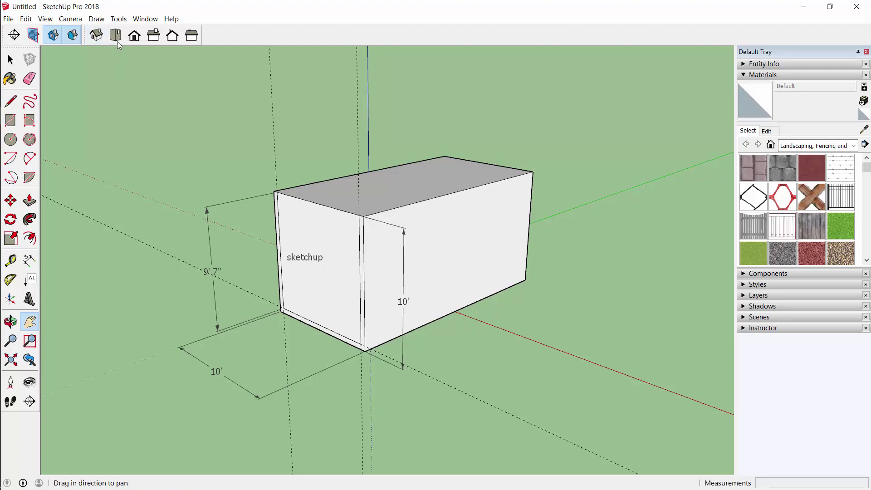
{"action": "left_click", "coordinate": [117, 36]}
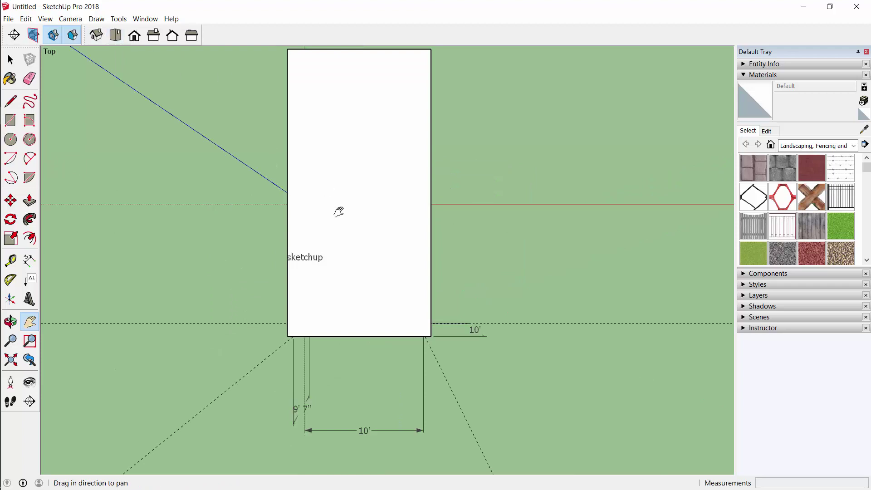
{"action": "scroll", "coordinate": [350, 280], "scroll_direction": "down", "scroll_amount": 1}
{"action": "scroll", "coordinate": [352, 280], "scroll_direction": "down", "scroll_amount": 2}
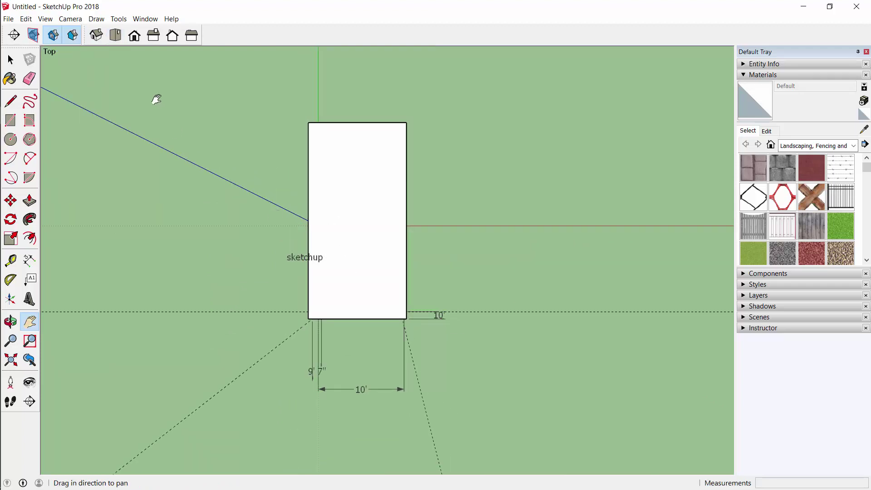
- Check the front, right, back and left views, then return to isometric and pan slightly
{"action": "left_click", "coordinate": [135, 37]}
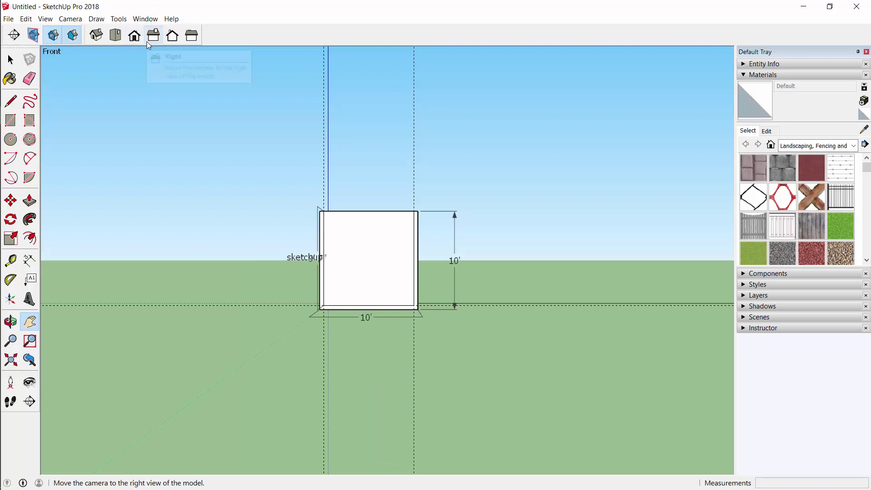
{"action": "left_click", "coordinate": [152, 39]}
{"action": "left_click", "coordinate": [172, 41]}
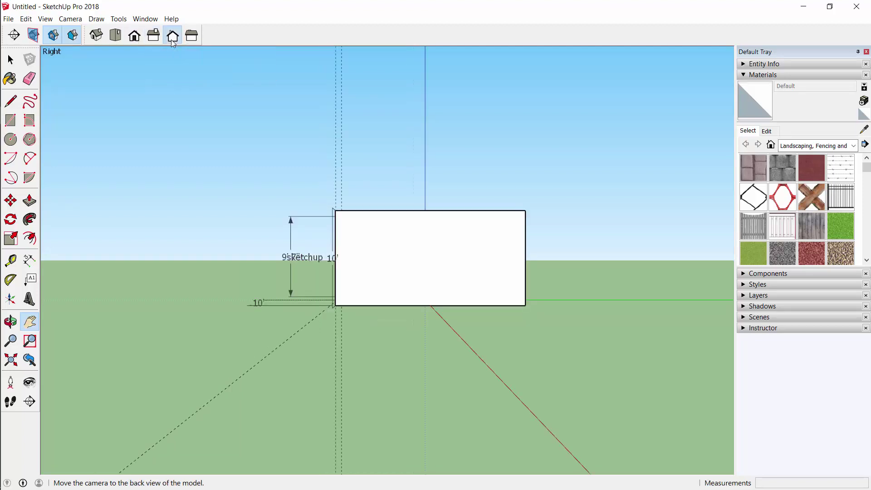
{"action": "left_click", "coordinate": [194, 42]}
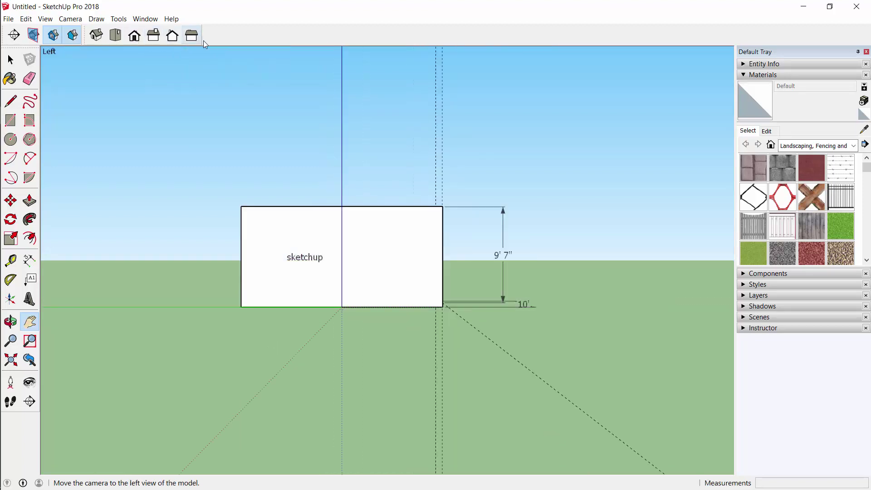
{"action": "left_click", "coordinate": [100, 44]}
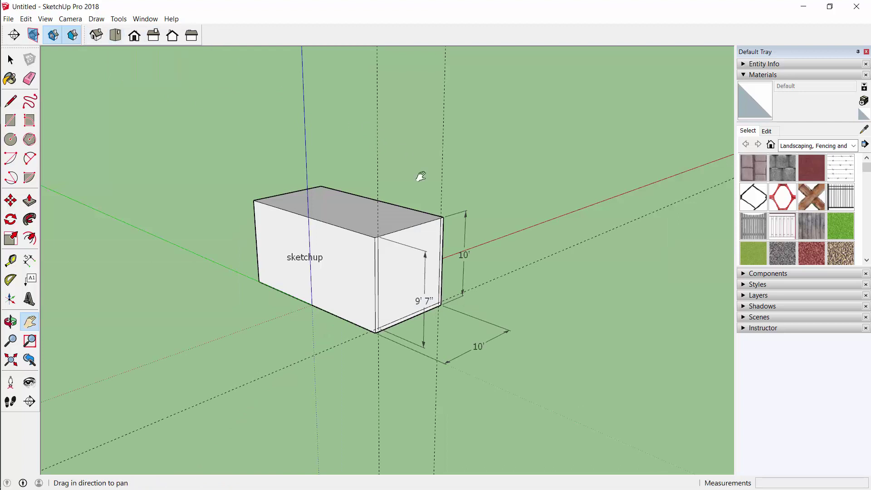
{"action": "left_click_drag", "start_coordinate": [418, 176], "coordinate": [441, 185]}
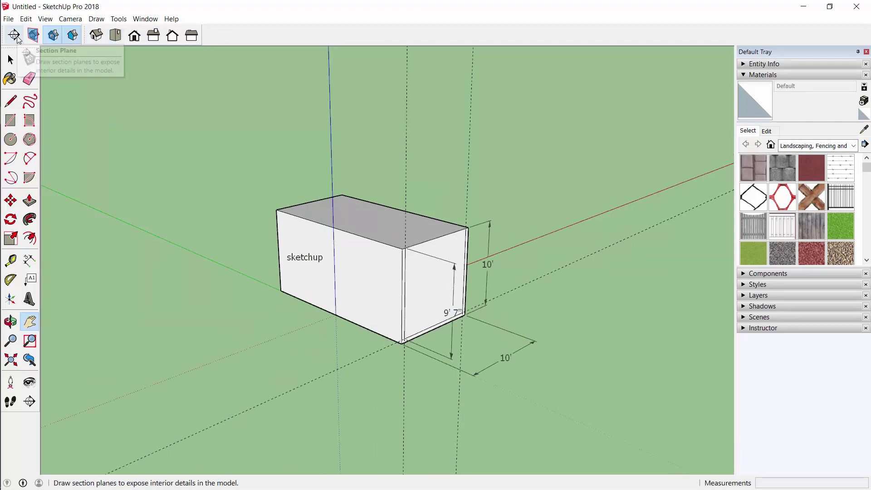
- Place a horizontal section plane on the box's top face using the default name and symbol
{"action": "left_click", "coordinate": [18, 39]}
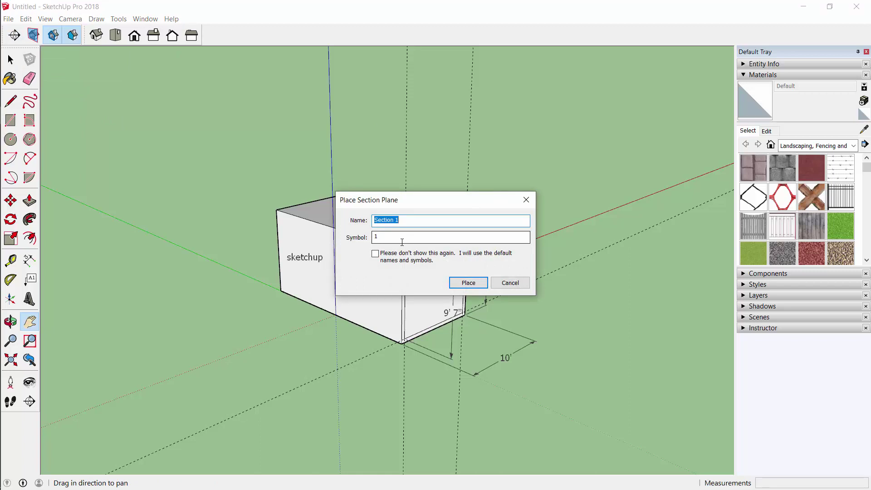
{"action": "left_click", "coordinate": [472, 282]}
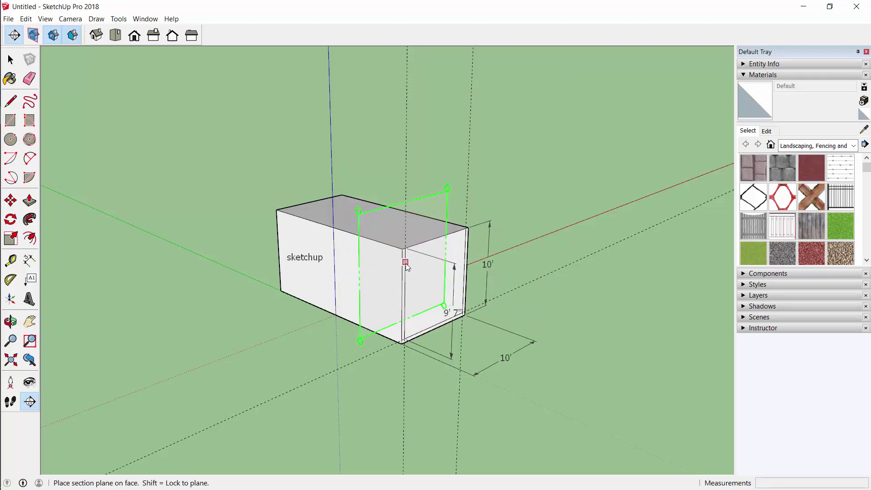
{"action": "left_click", "coordinate": [365, 239]}
{"action": "key", "text": "h"}
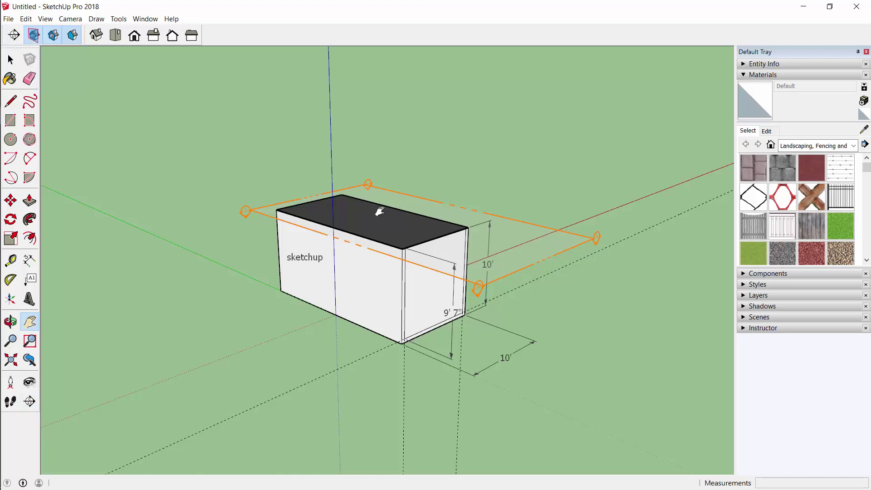
- Toggle Display Section Cuts off, on, then off again so the box shows uncut
{"action": "left_click", "coordinate": [53, 41]}
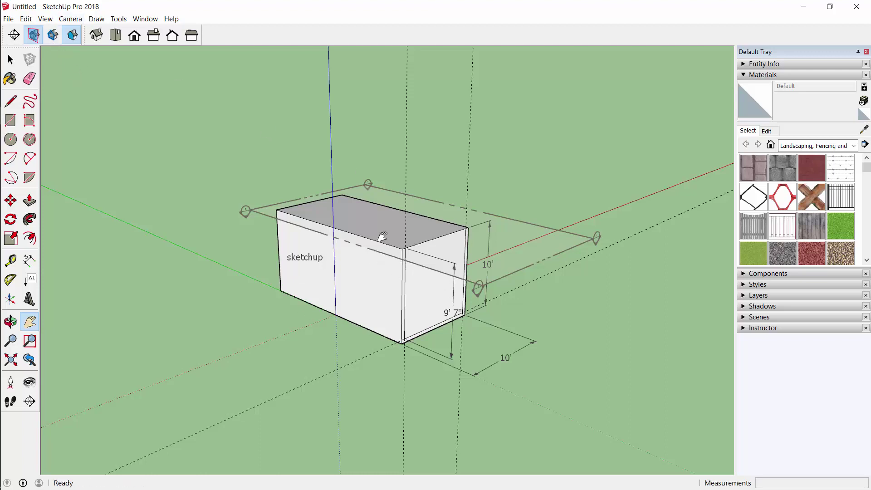
{"action": "left_click", "coordinate": [54, 44]}
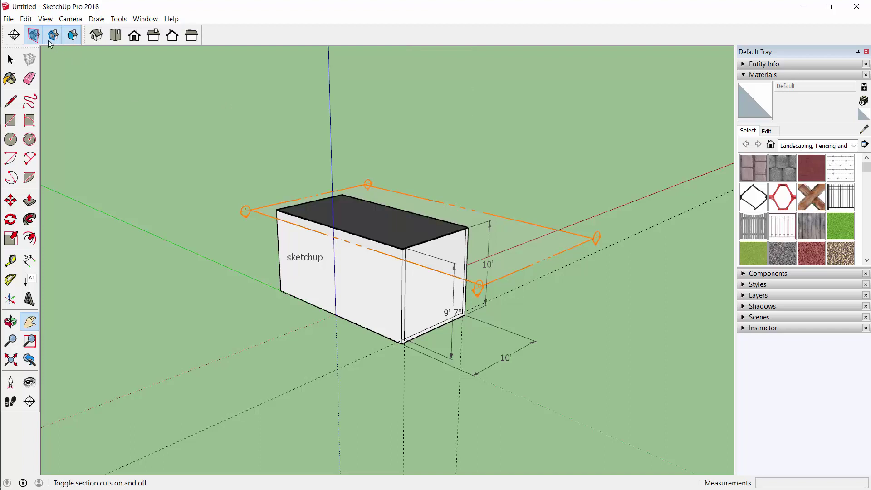
{"action": "left_click", "coordinate": [50, 43]}
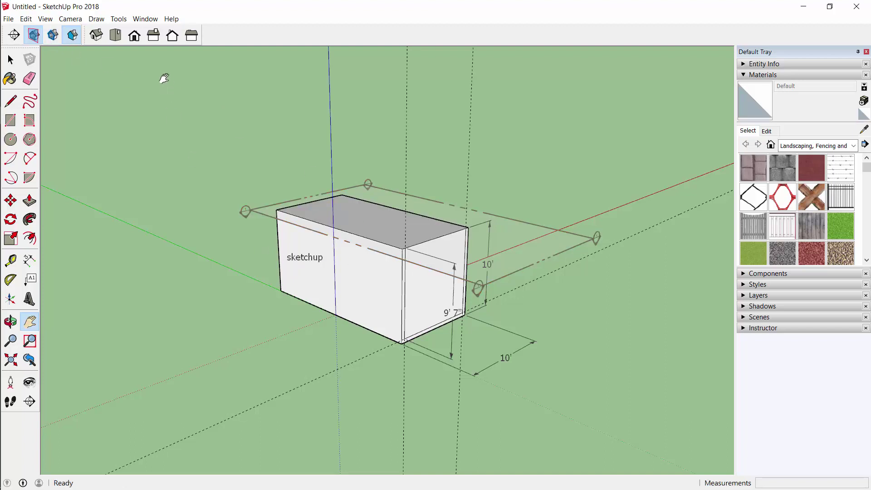